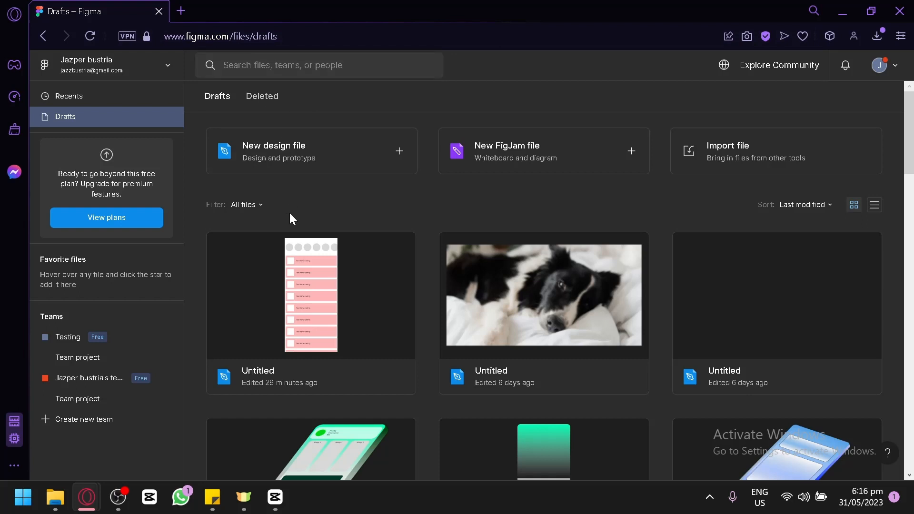
- Create a new design file and add a Desktop preset frame of 1440×1024
click(338, 159)
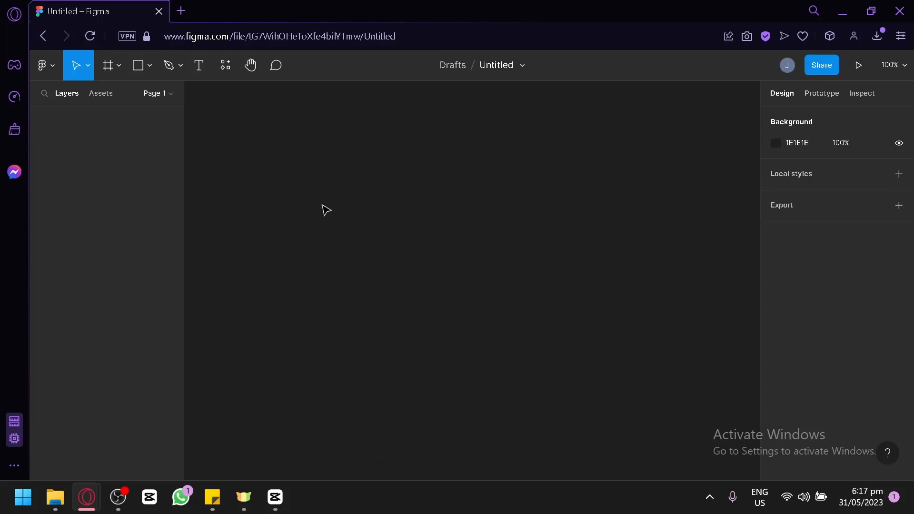
key(f)
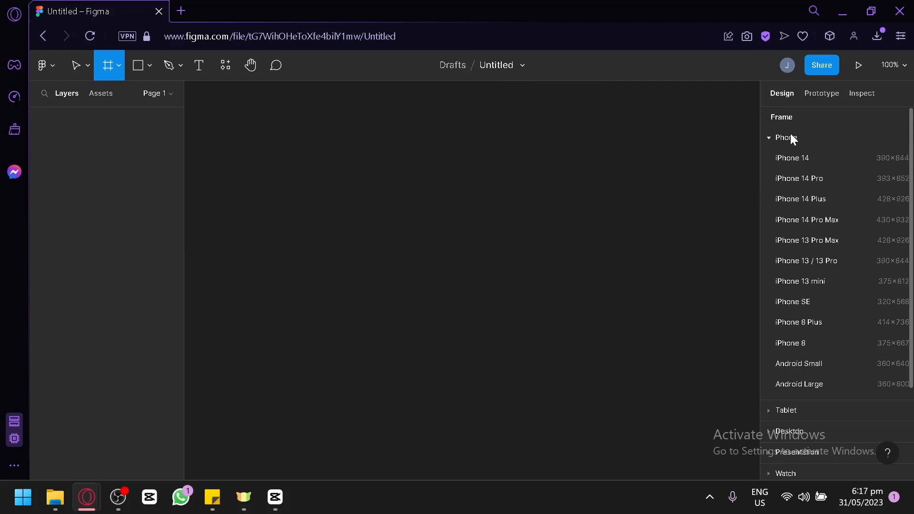
click(772, 138)
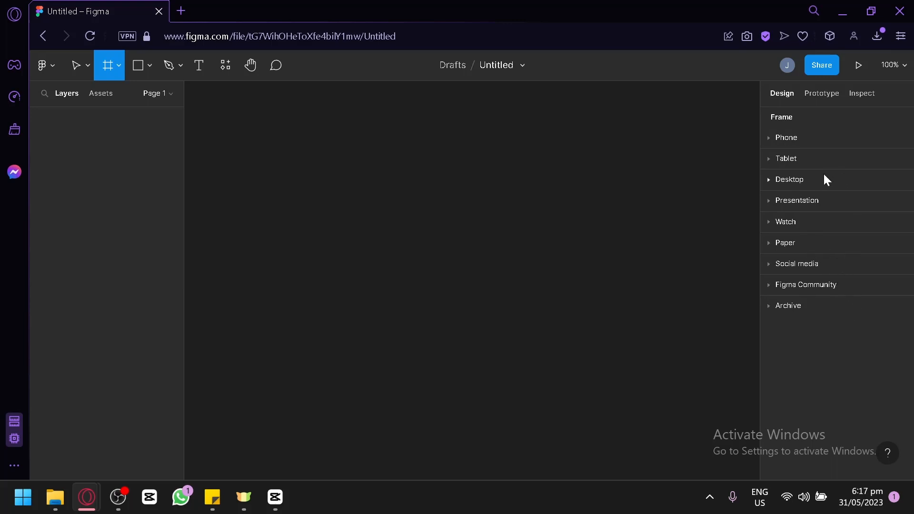
click(812, 185)
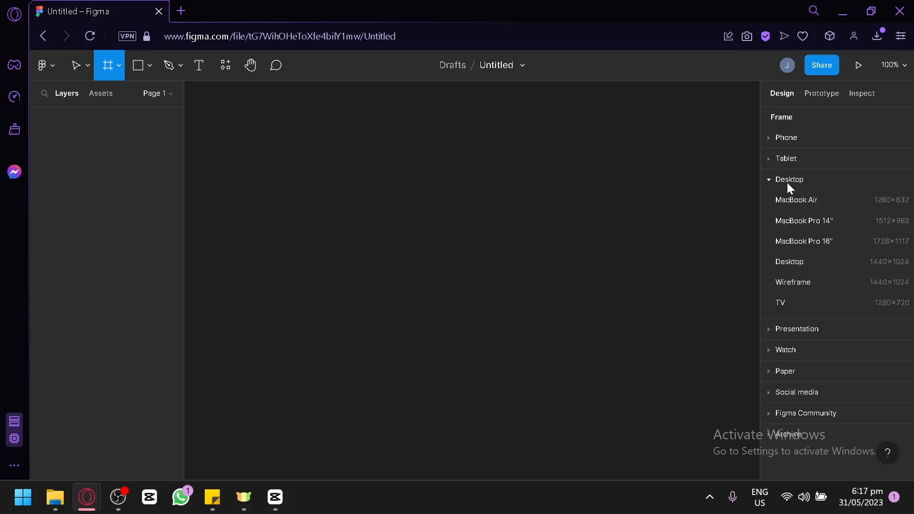
click(815, 265)
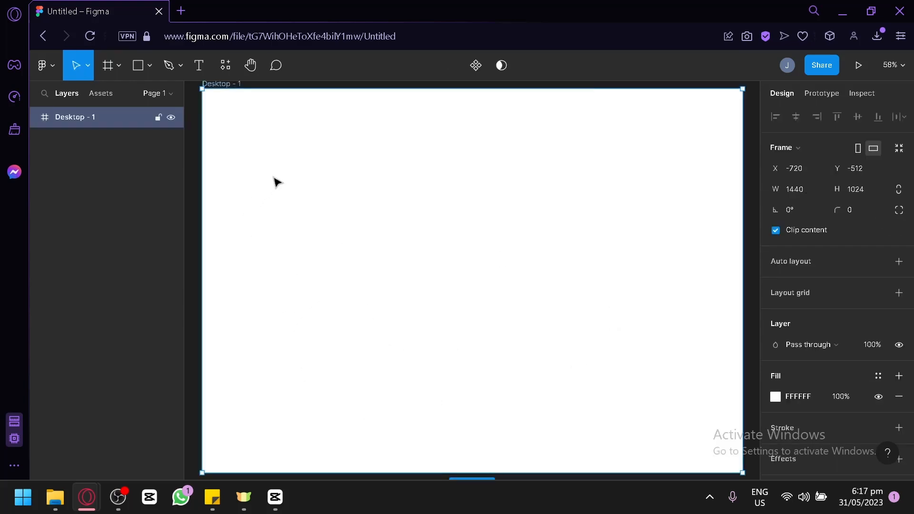
- Draw a tall rectangle about 572×911 in the right half of the desktop frame
click(356, 207)
click(150, 67)
click(145, 92)
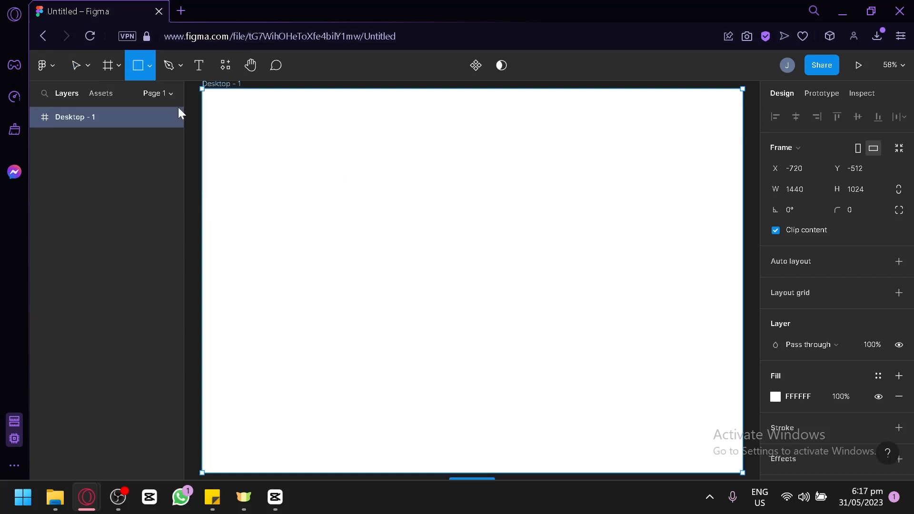
drag(521, 119, 737, 460)
drag(703, 397, 692, 390)
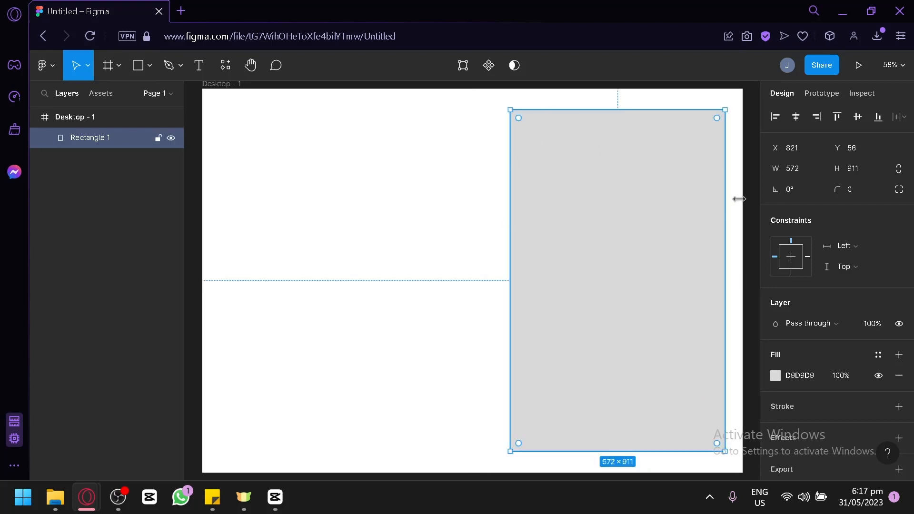
- Round the rectangle's corners to 16 and enlarge it to about 600×968, placed at about X 821, Y 28
drag(839, 190, 851, 190)
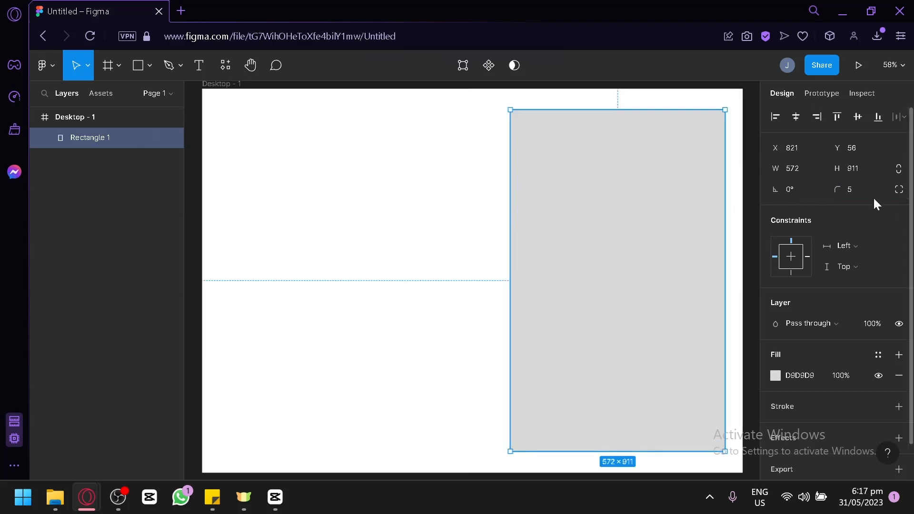
drag(831, 190, 850, 189)
drag(653, 355, 650, 355)
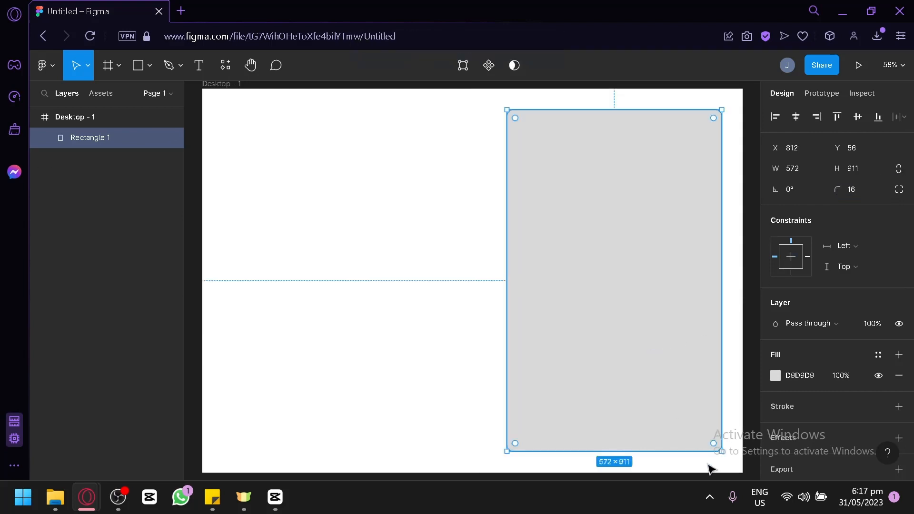
drag(722, 451, 732, 474)
mouse_move(708, 424)
mouse_down()
mouse_move(704, 410)
mouse_move(711, 413)
mouse_up()
- Fill the rectangle with light purple C880E1 at 37% opacity
click(774, 379)
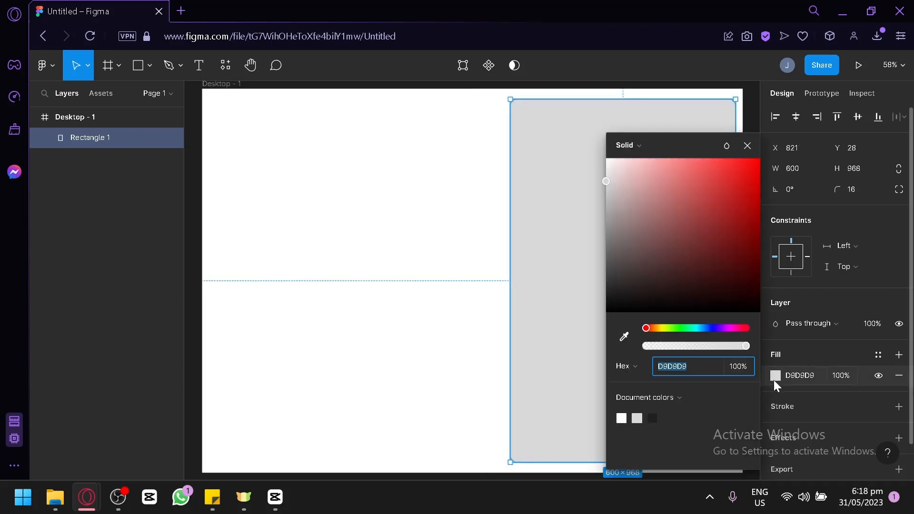
drag(729, 351, 724, 328)
drag(695, 217, 673, 182)
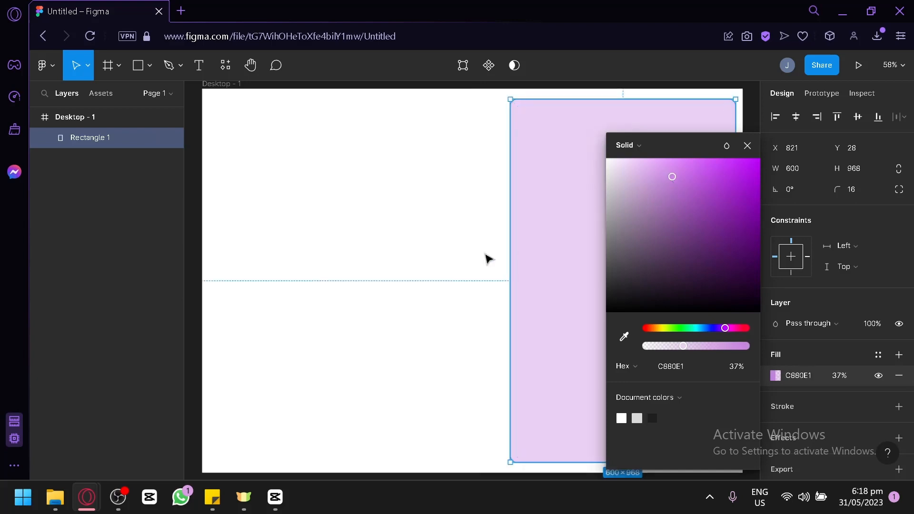
- Change the rectangle's fill to a radial gradient and raise its transparent end stop to 100% opacity
click(638, 145)
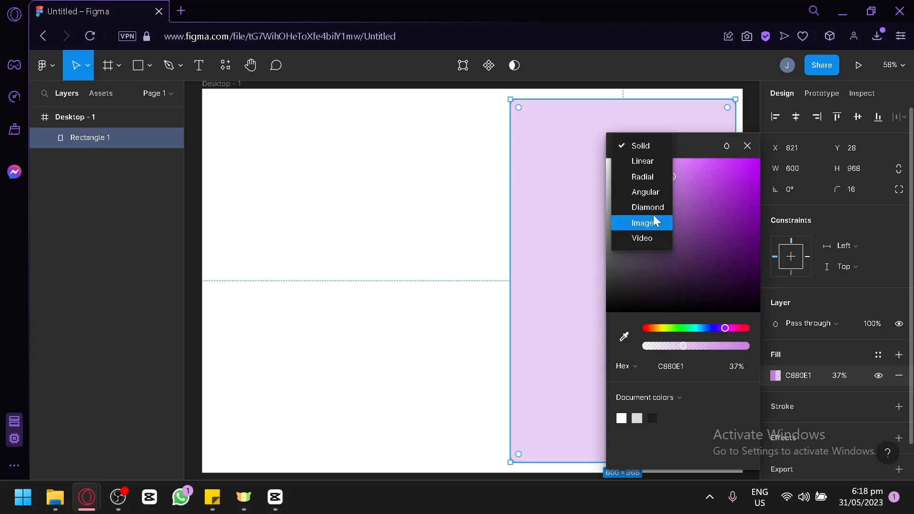
click(633, 177)
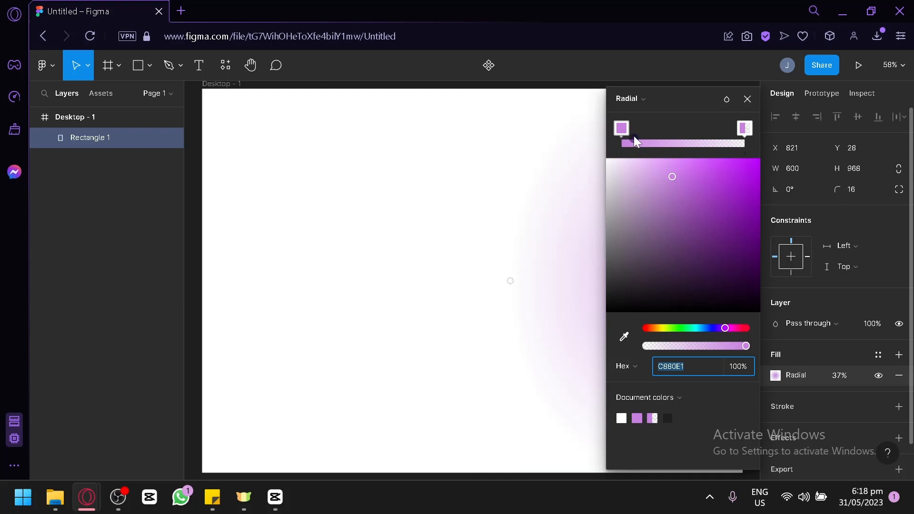
mouse_move(745, 128)
mouse_down()
mouse_move(636, 149)
mouse_move(746, 143)
mouse_up()
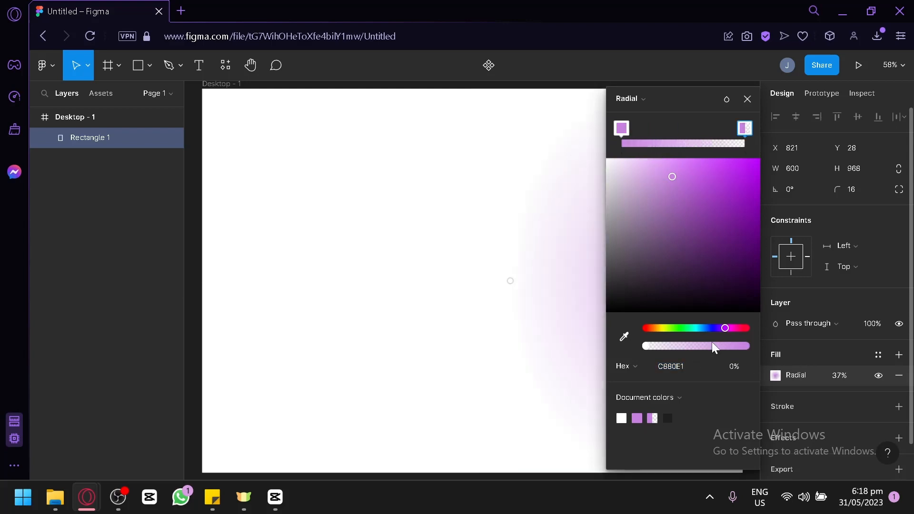
drag(712, 344, 761, 336)
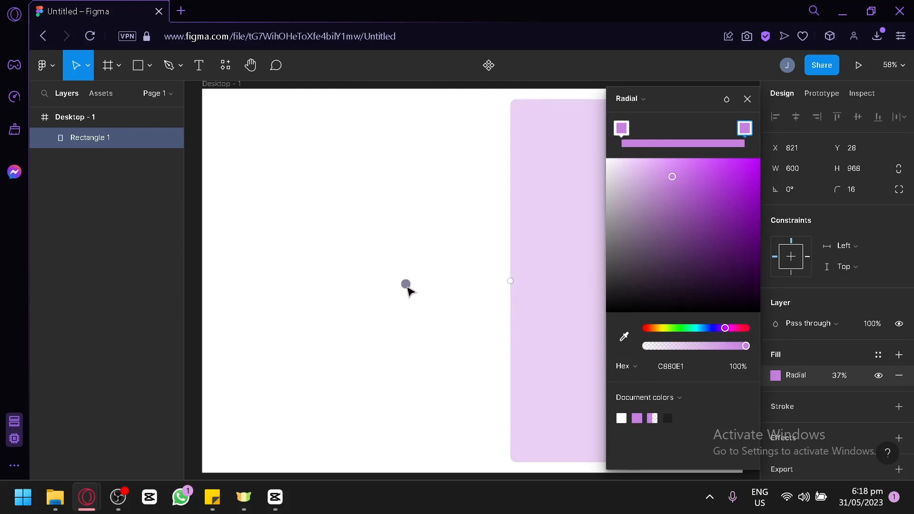
click(746, 98)
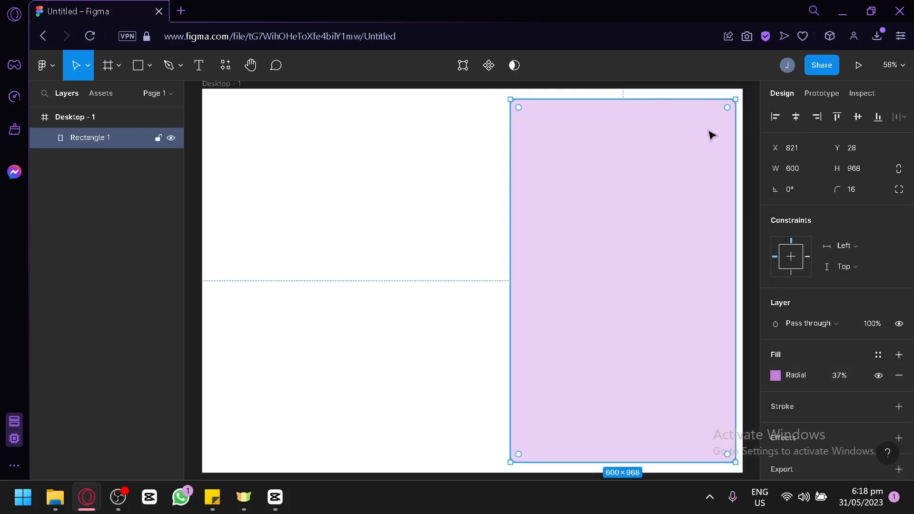
- Set the desktop frame's background fill to dark purple 442048
click(405, 381)
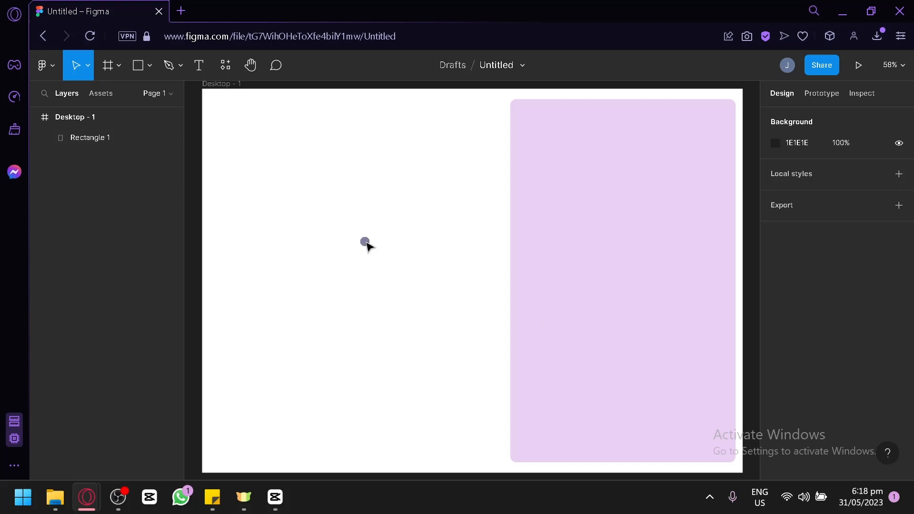
click(104, 117)
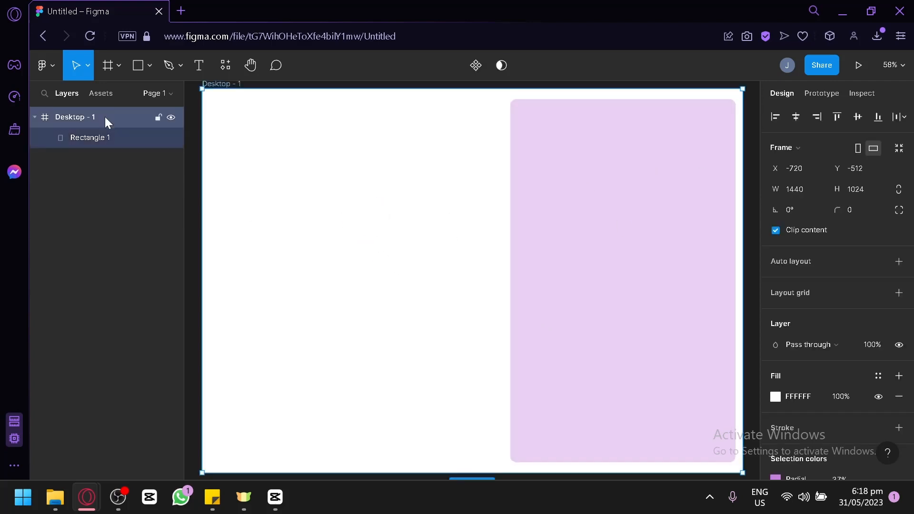
click(776, 395)
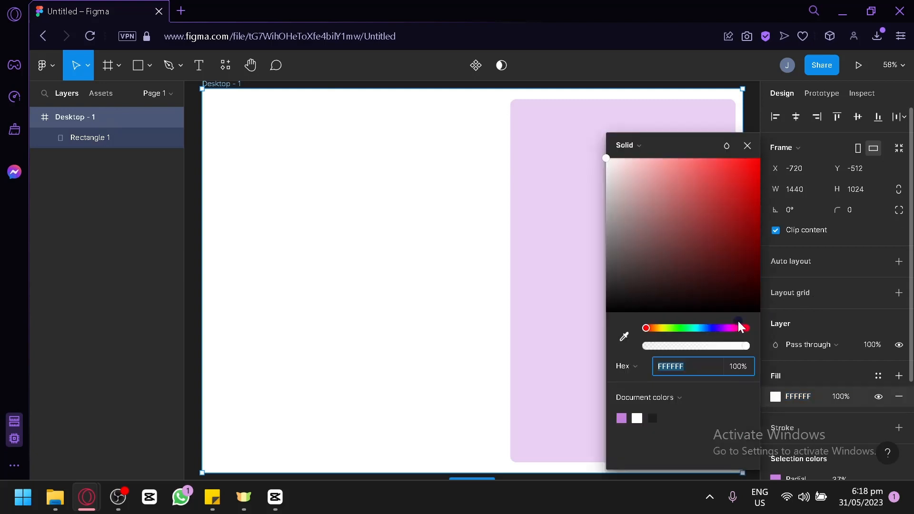
drag(739, 328, 728, 328)
click(697, 213)
drag(699, 219, 693, 275)
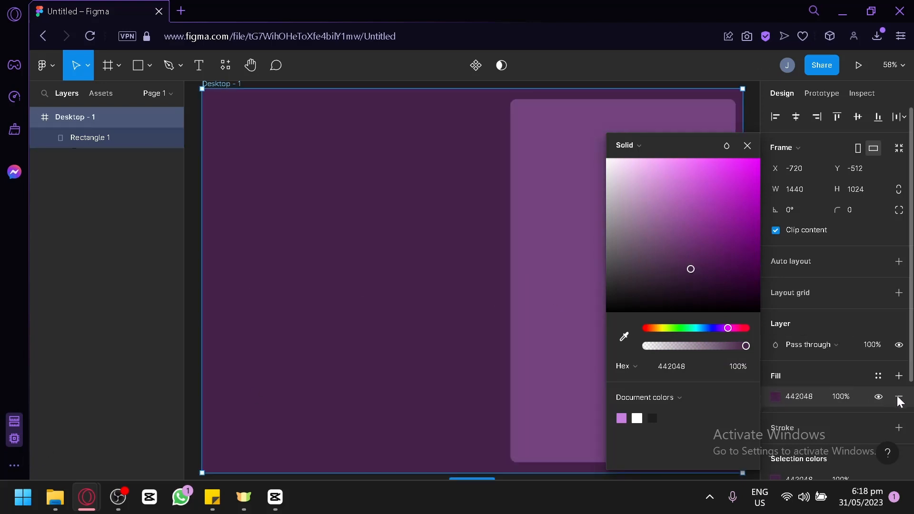
- Add a second fill to the desktop frame, make it an image fill, and load the purple dragon picture
click(899, 376)
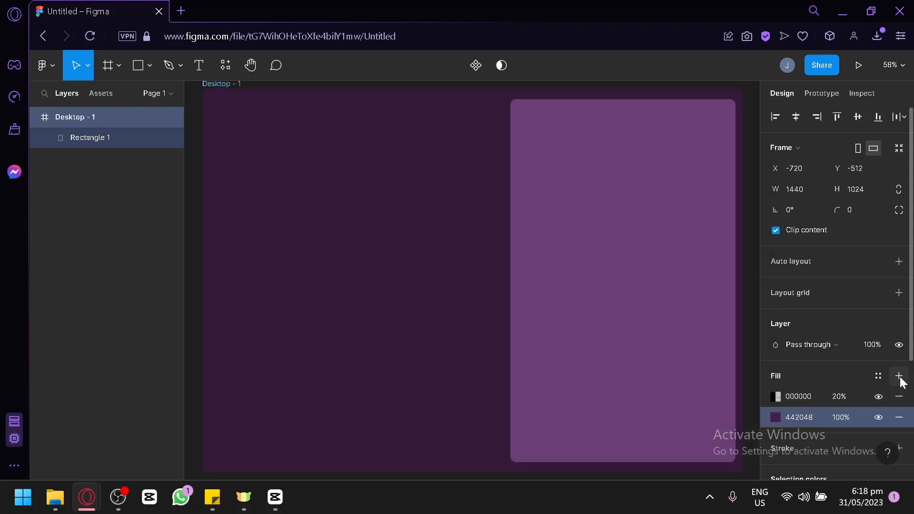
click(791, 397)
click(778, 396)
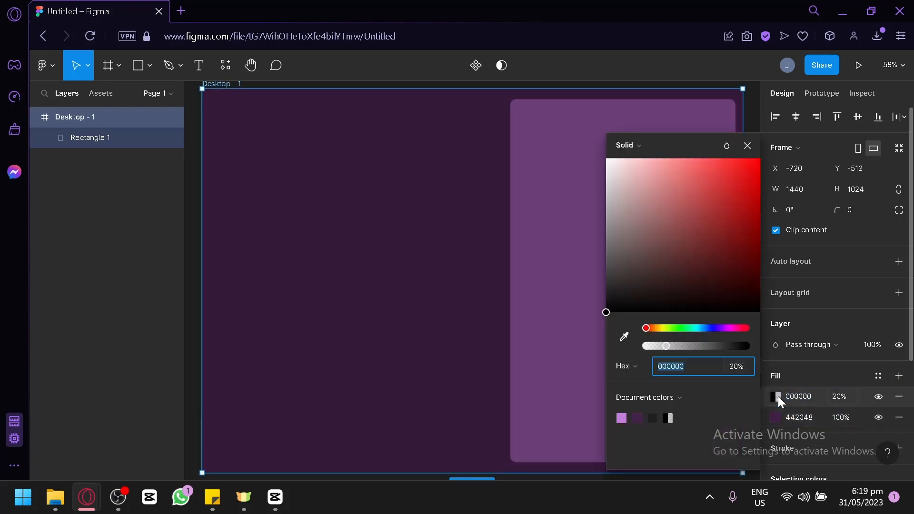
click(630, 144)
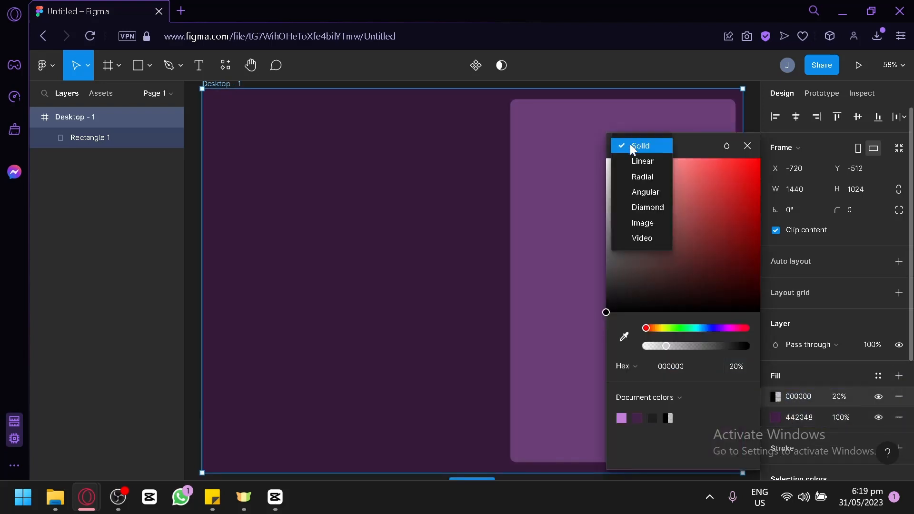
click(659, 224)
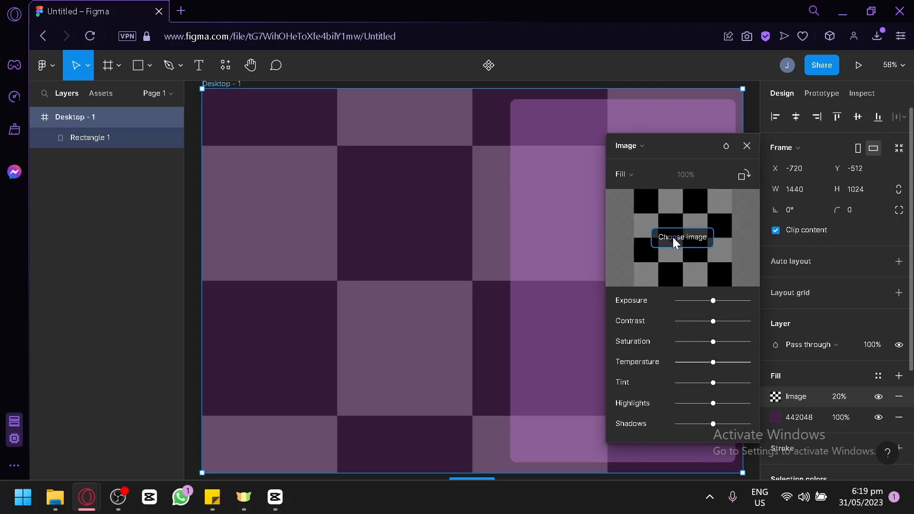
click(672, 236)
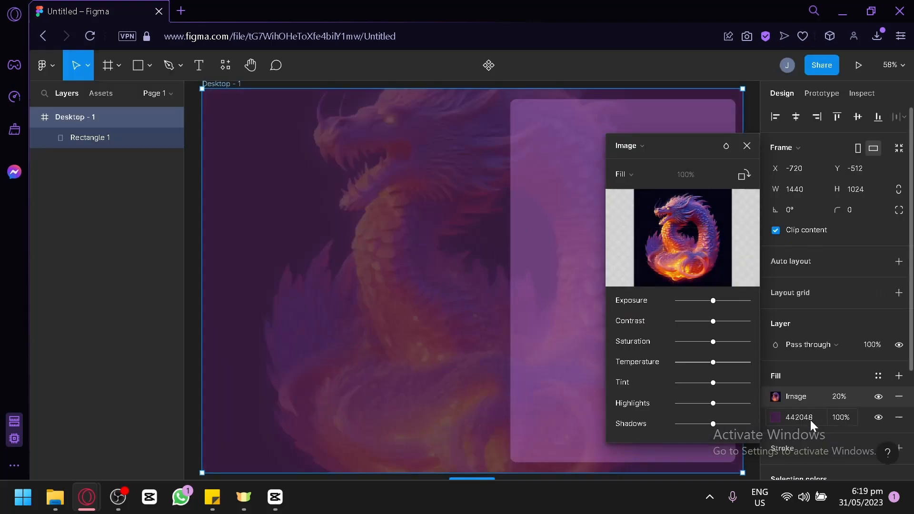
- Set the opacity of the frame's dragon image fill to 50%
click(834, 397)
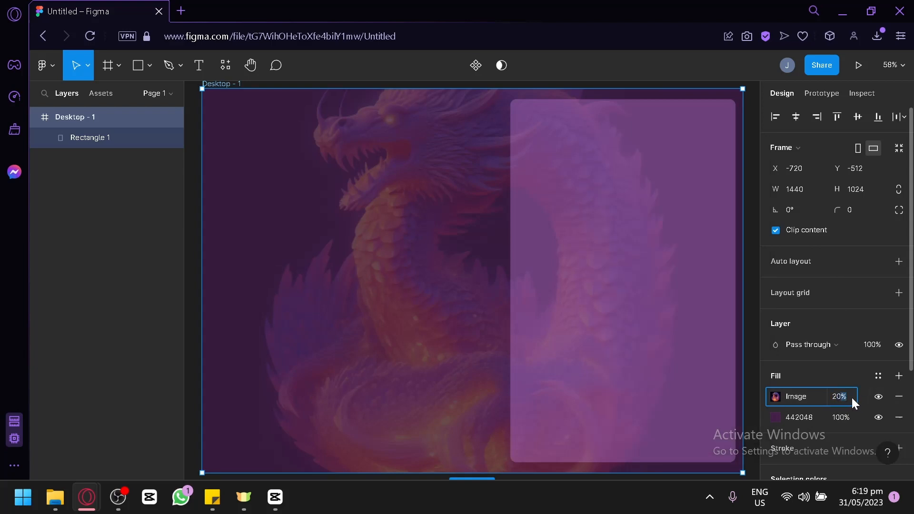
click(797, 386)
click(802, 394)
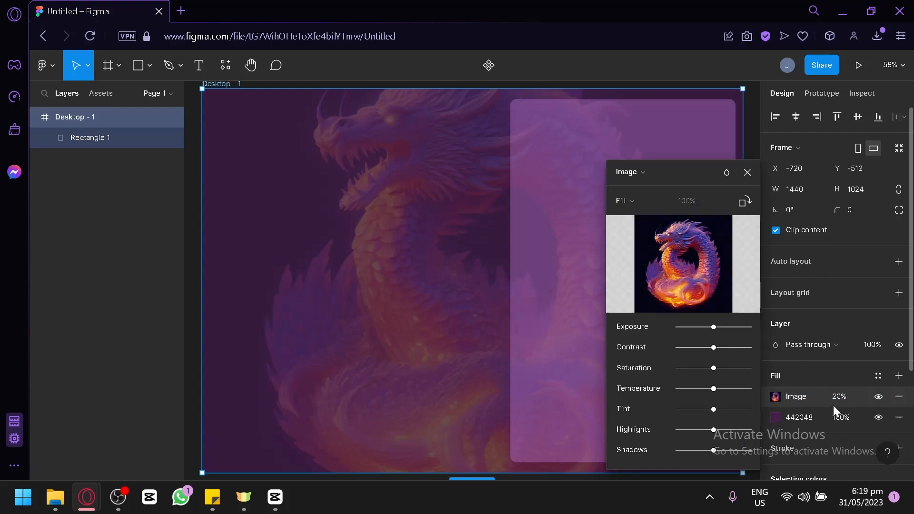
click(836, 397)
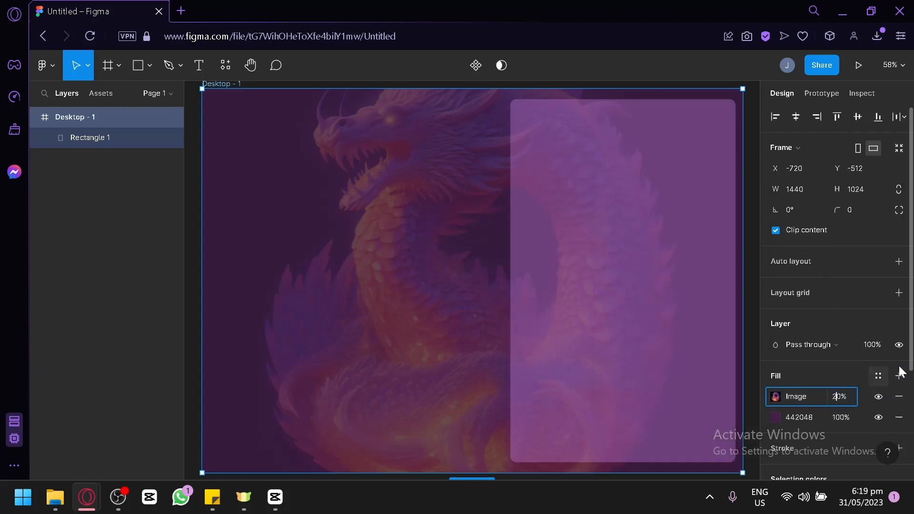
key(BackSpace)
text(5)
key(Return)
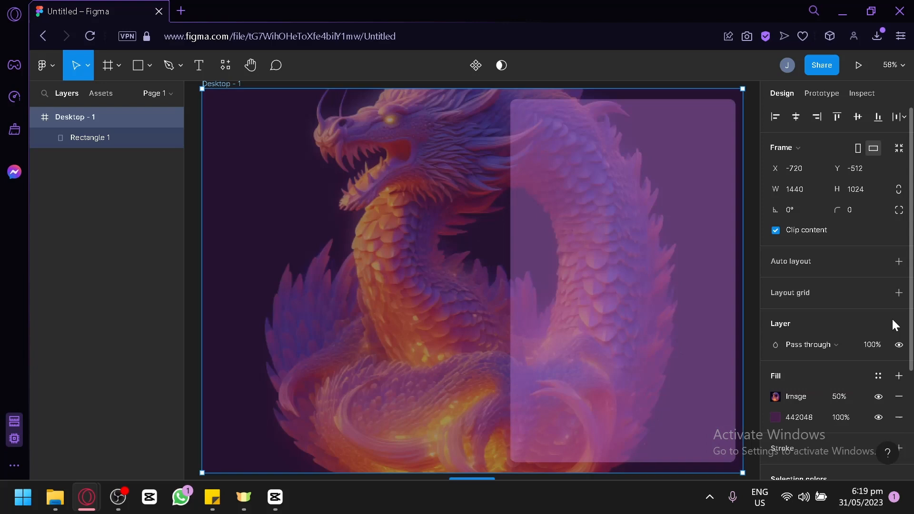
- Add a black 000000 stroke to the rectangle, positioned outside with a thickness of 6
click(536, 221)
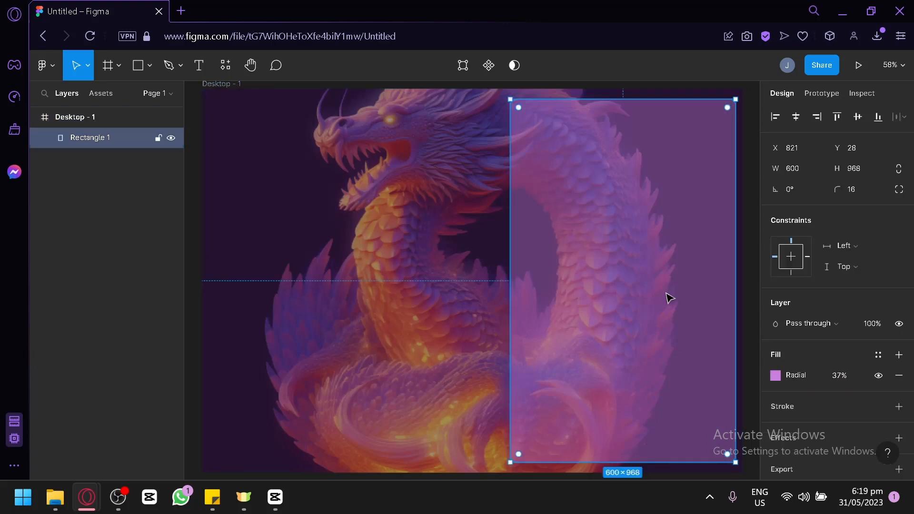
click(899, 407)
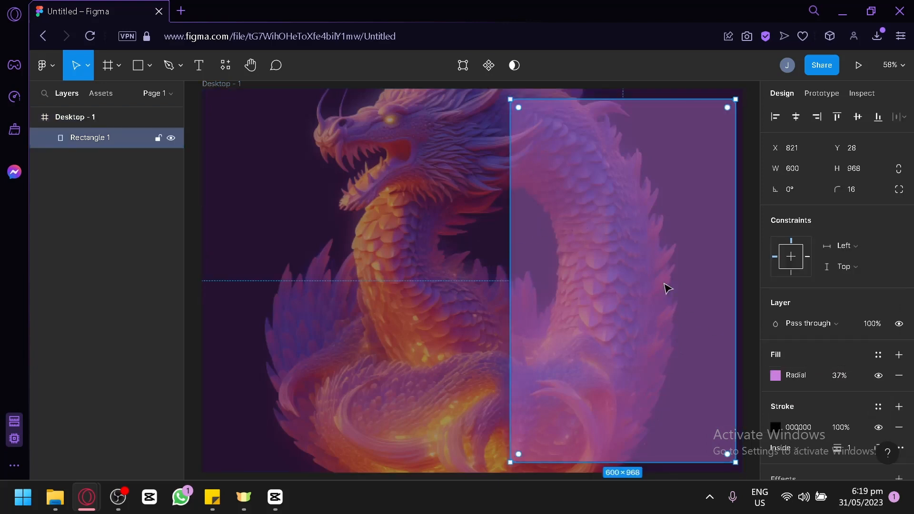
scroll(819, 381, down, 2)
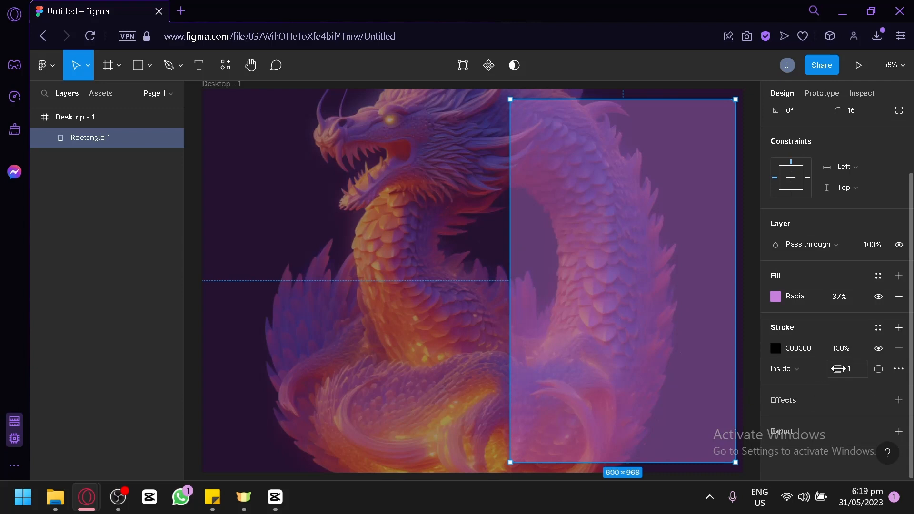
click(816, 369)
click(815, 386)
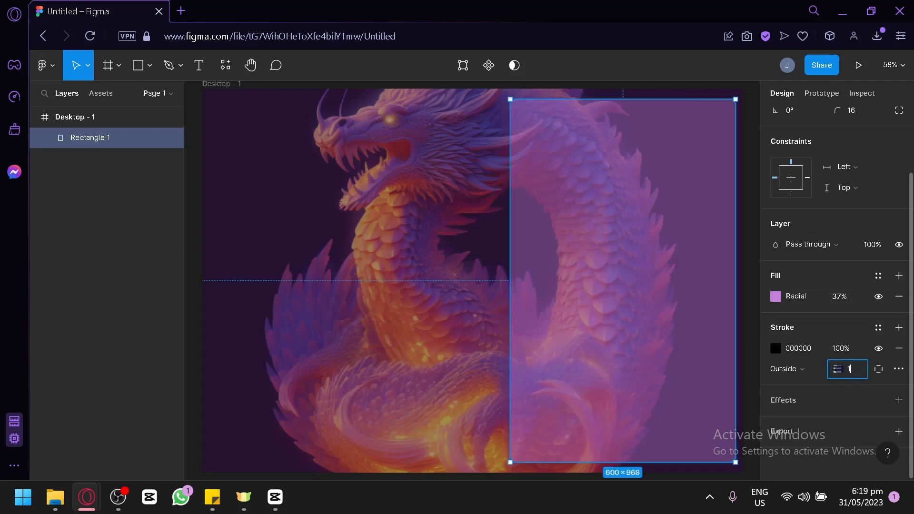
drag(838, 369, 876, 373)
- Review the stroke style options in the rectangle's advanced stroke settings, keep Solid, and return the stroke thickness to 1
click(899, 369)
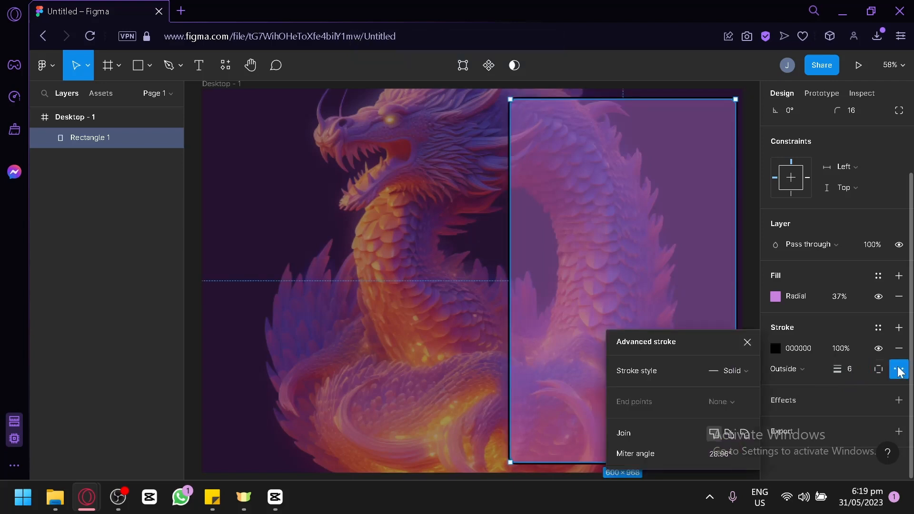
click(723, 378)
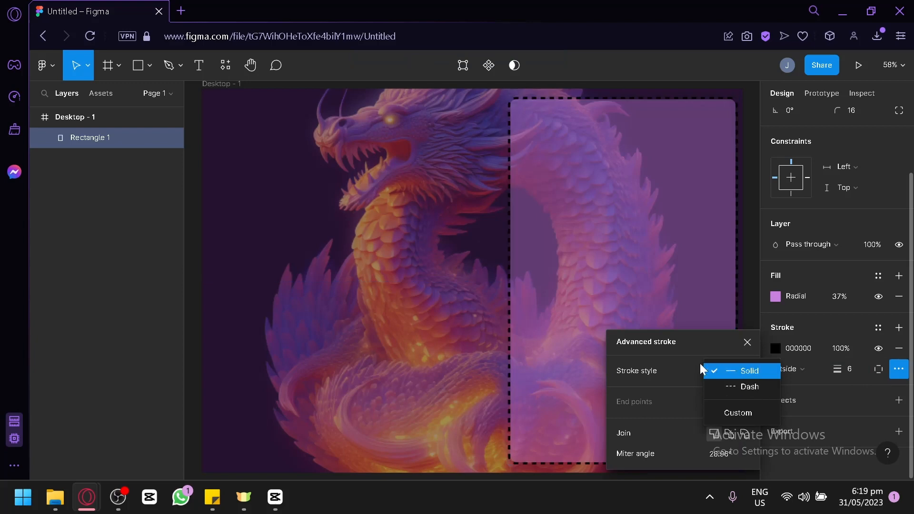
click(668, 356)
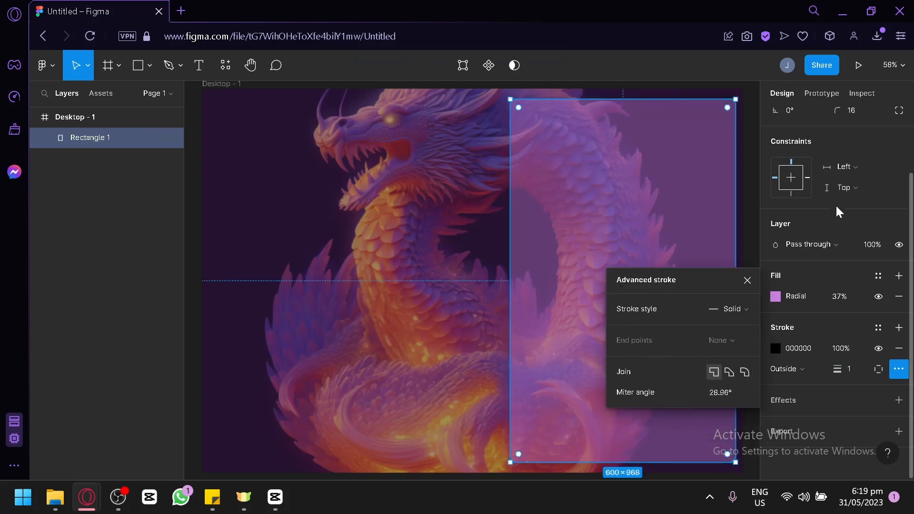
click(746, 246)
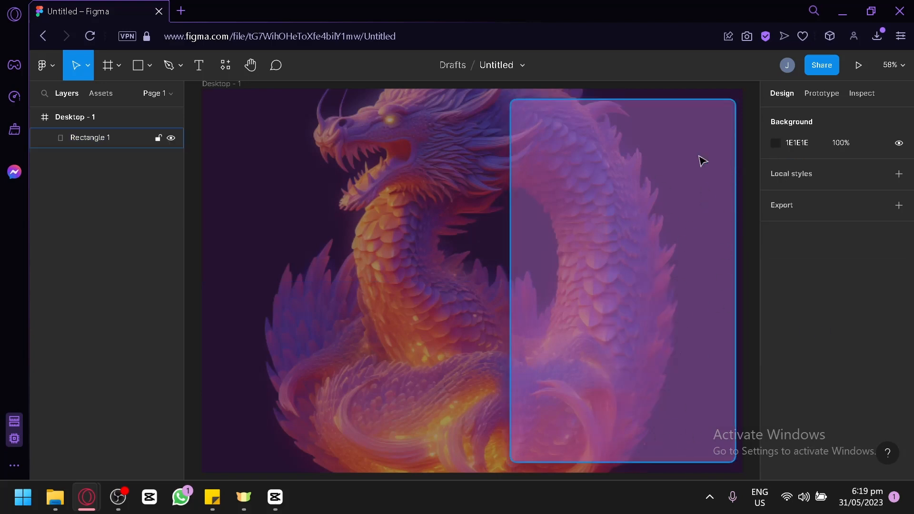
- Add a text box of about 634 × 185 reading TEXT near the frame's upper edge and set its font size to 96
click(197, 66)
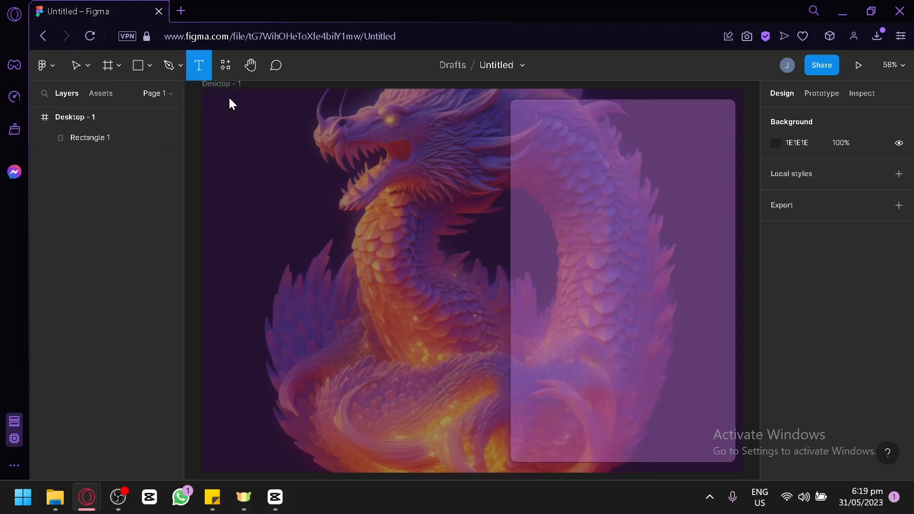
drag(234, 118, 472, 188)
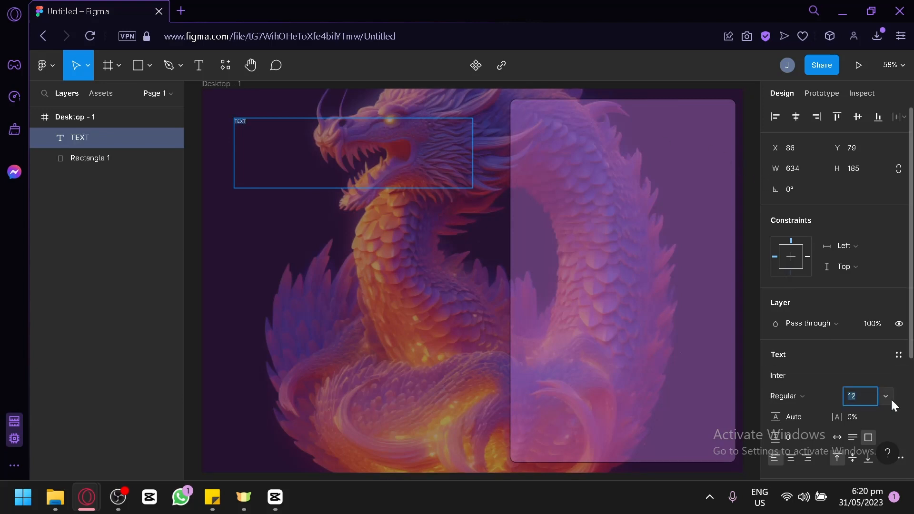
click(890, 400)
click(872, 449)
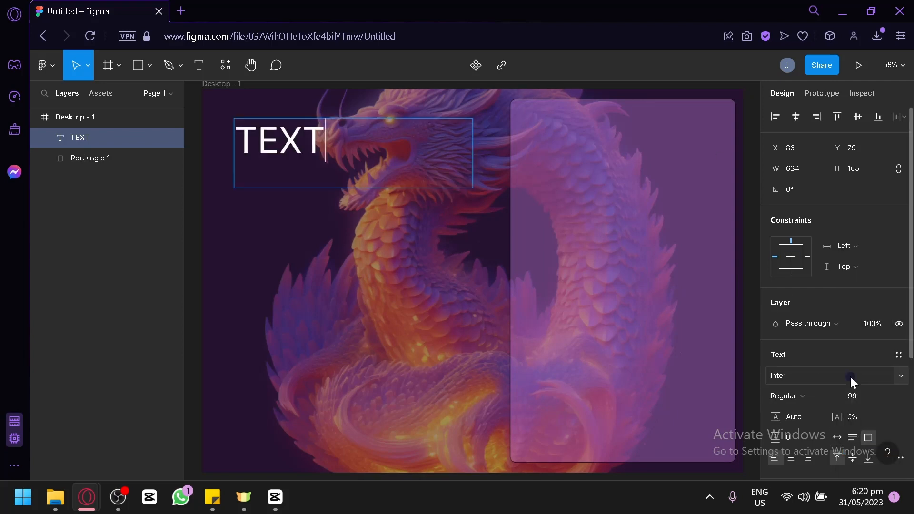
click(901, 376)
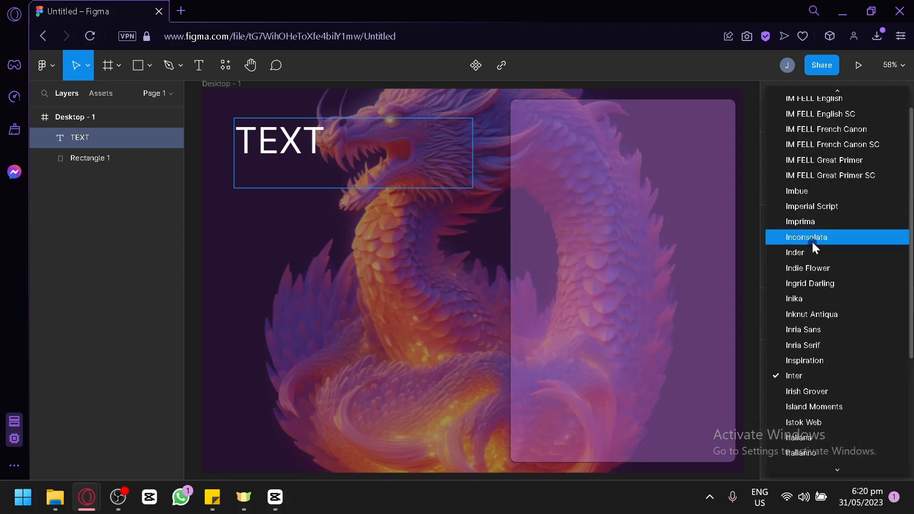
key(Escape)
key(Escape)
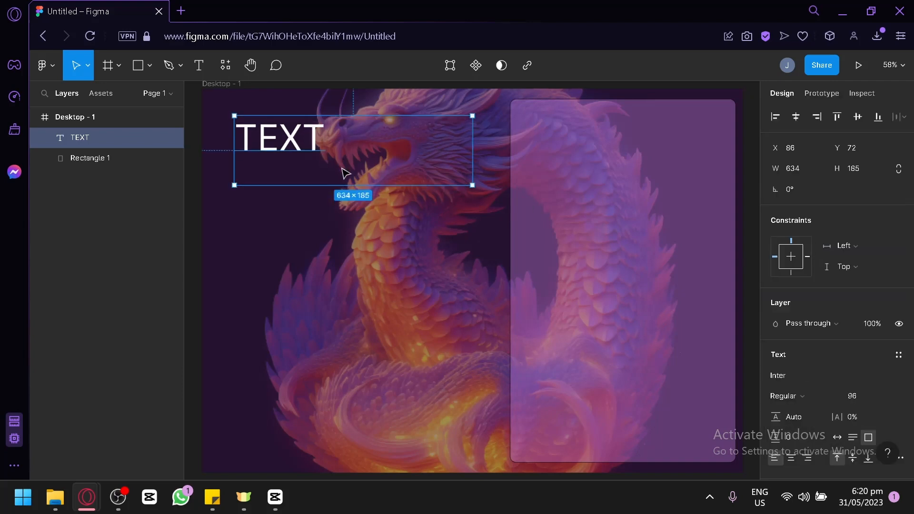
key(Escape)
- Move the TEXT box onto the upper part of the translucent purple panel
drag(306, 143, 566, 136)
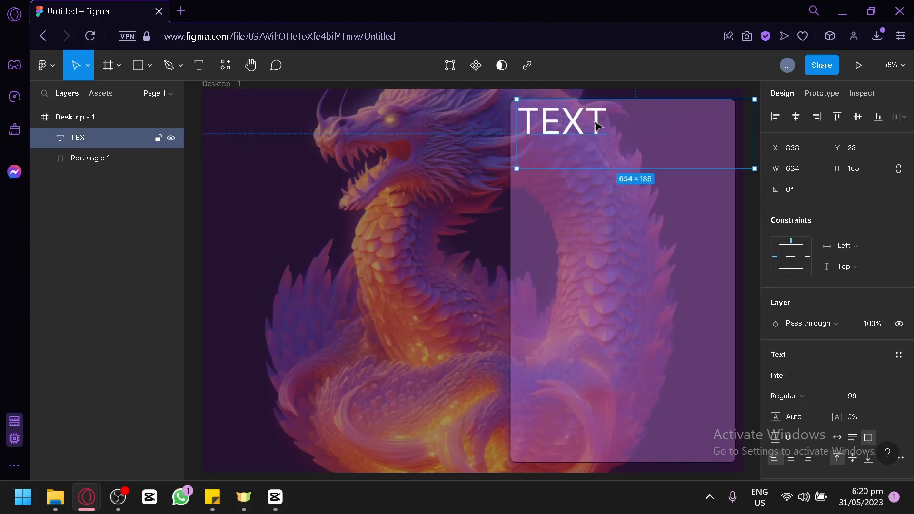
shift+click(722, 178)
shift+double_click(603, 123)
- Change the fill color of the TEXT heading to black 000000
click(603, 123)
scroll(814, 419, down, 2)
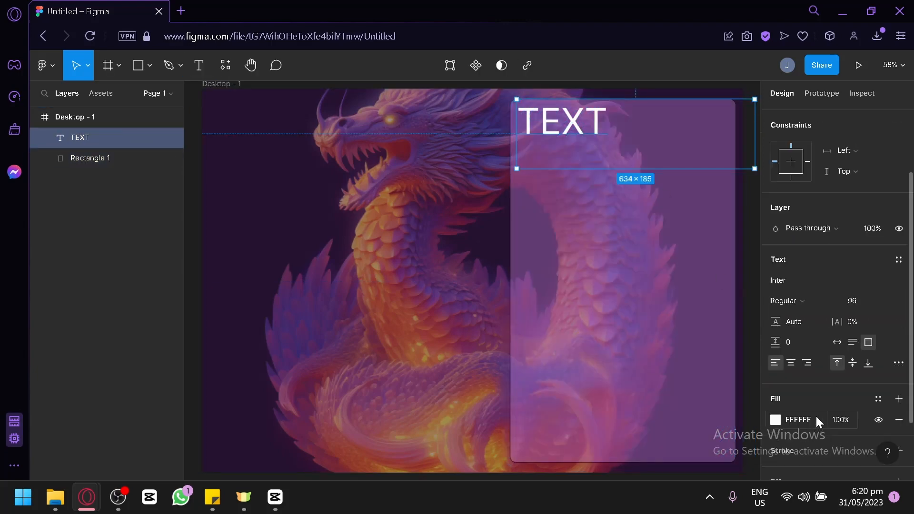
click(778, 419)
drag(703, 265, 763, 305)
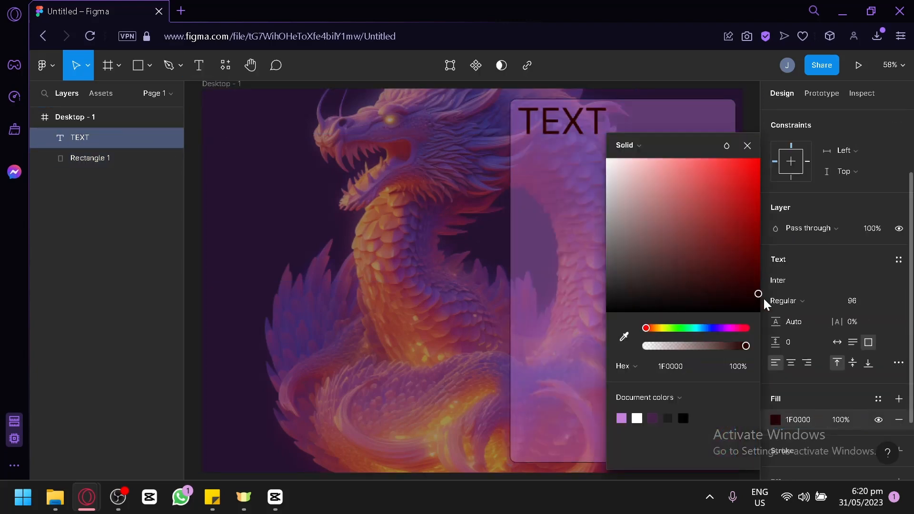
drag(764, 265, 802, 320)
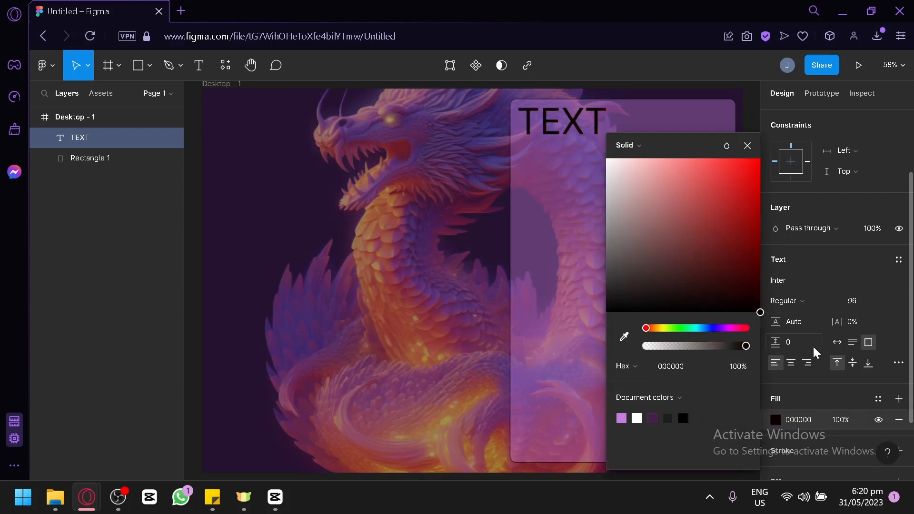
click(265, 301)
- Duplicate the TEXT heading and place the copy directly below the original on the purple panel
click(566, 152)
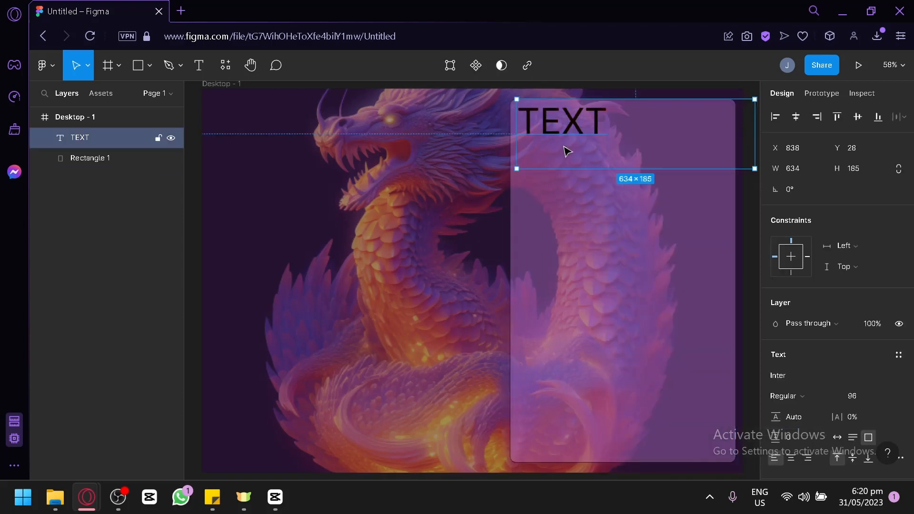
click(573, 212)
click(575, 137)
drag(574, 138, 575, 282)
key(Delete)
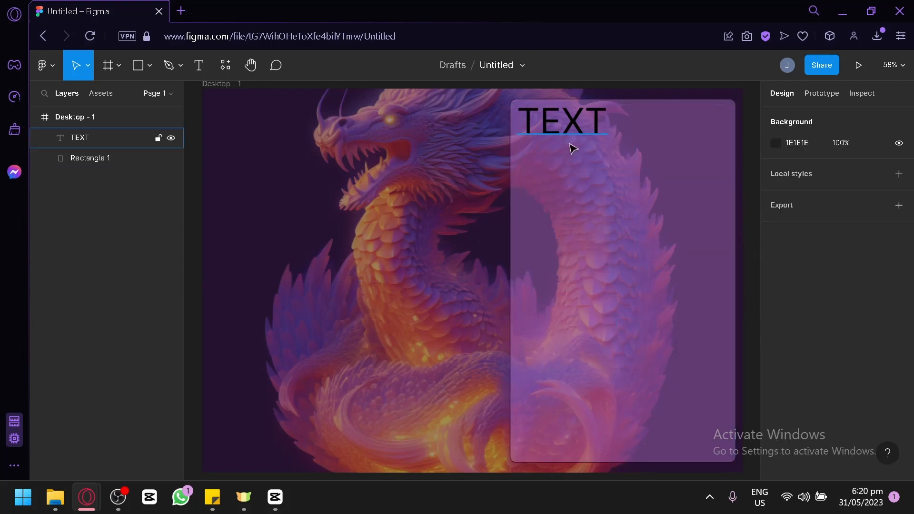
drag(571, 138, 569, 156)
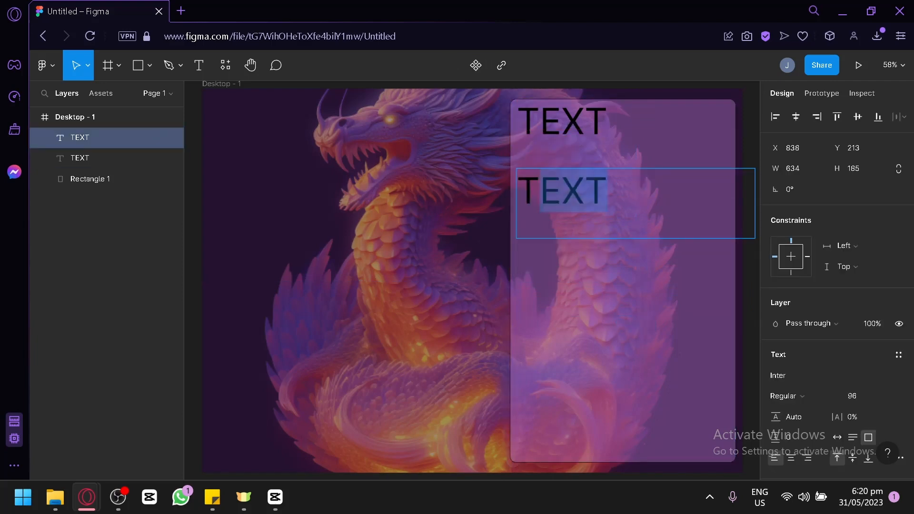
- Set the font size of the whole duplicated text to 24
key(ctrl+a)
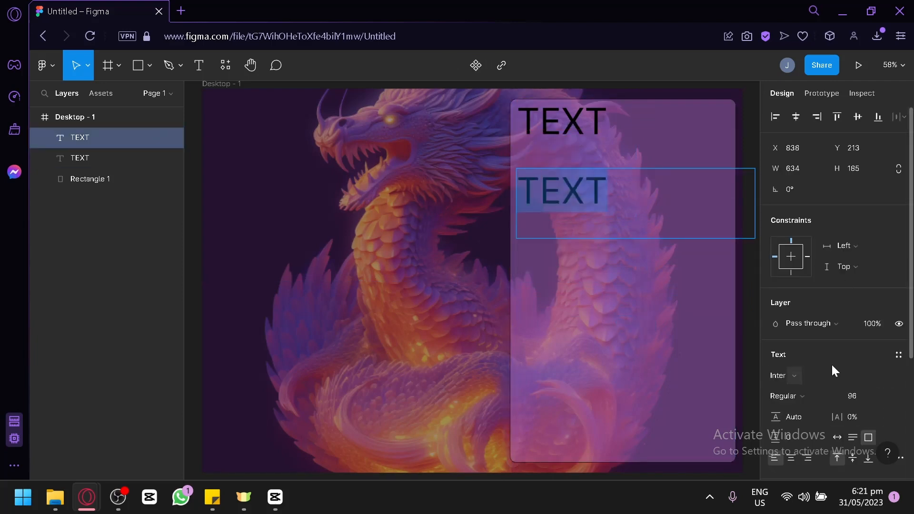
click(889, 389)
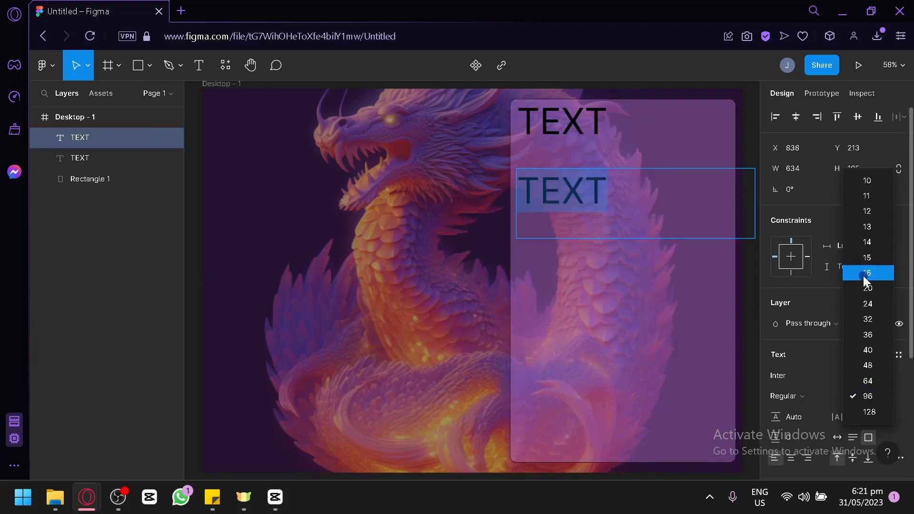
click(863, 275)
click(887, 396)
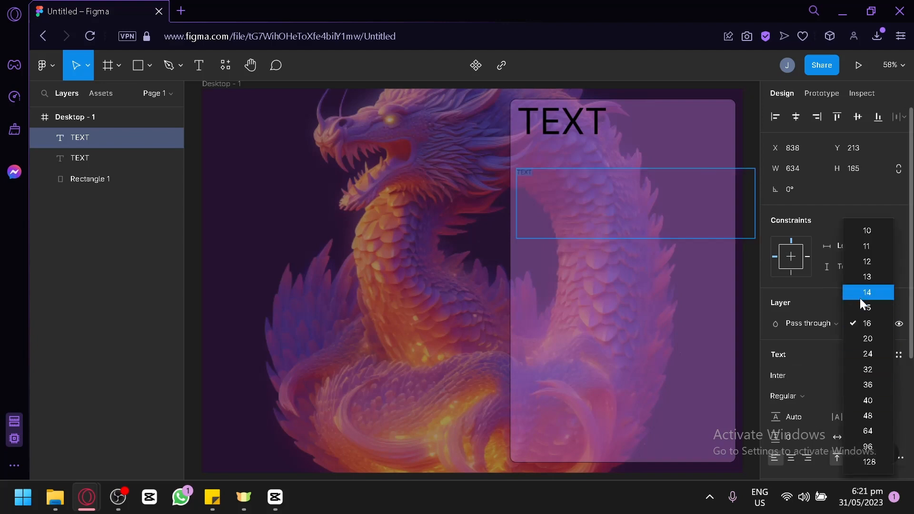
click(864, 354)
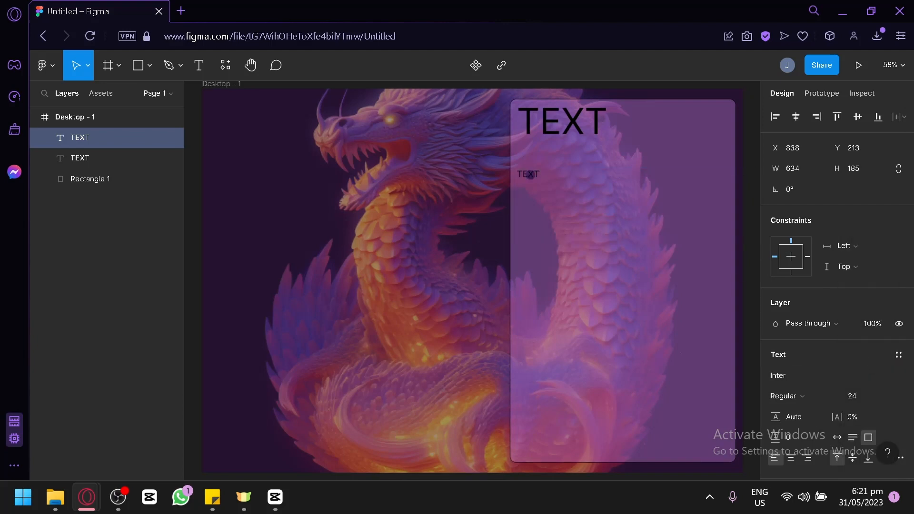
- Move the small TEXT copy up under the large heading, to about X 857, Y 158, and deselect it
drag(571, 211, 578, 185)
scroll(378, 305, down, 1)
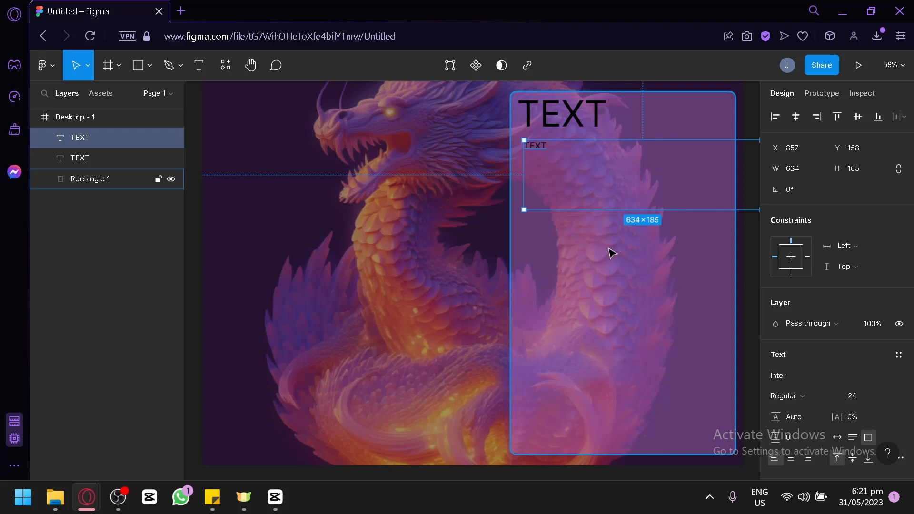
click(267, 253)
scroll(544, 194, down, 2)
scroll(544, 194, up, 3)
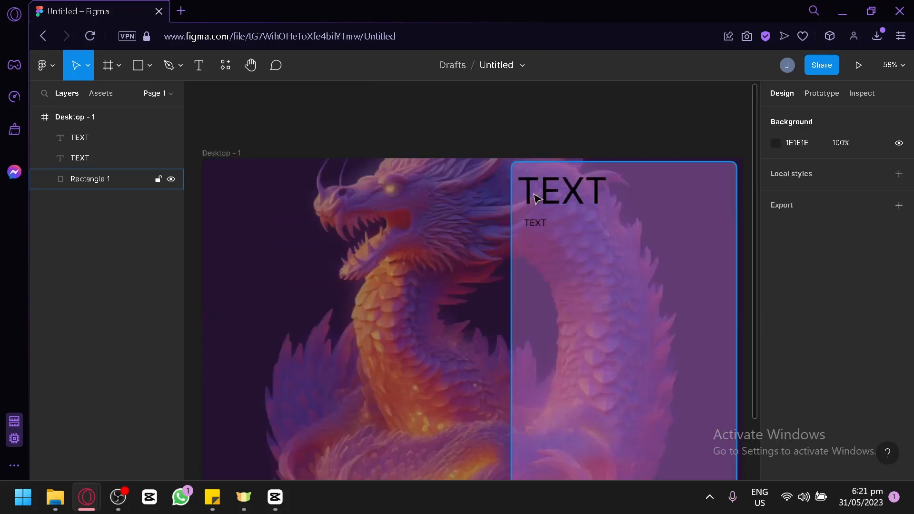
scroll(285, 247, down, 2)
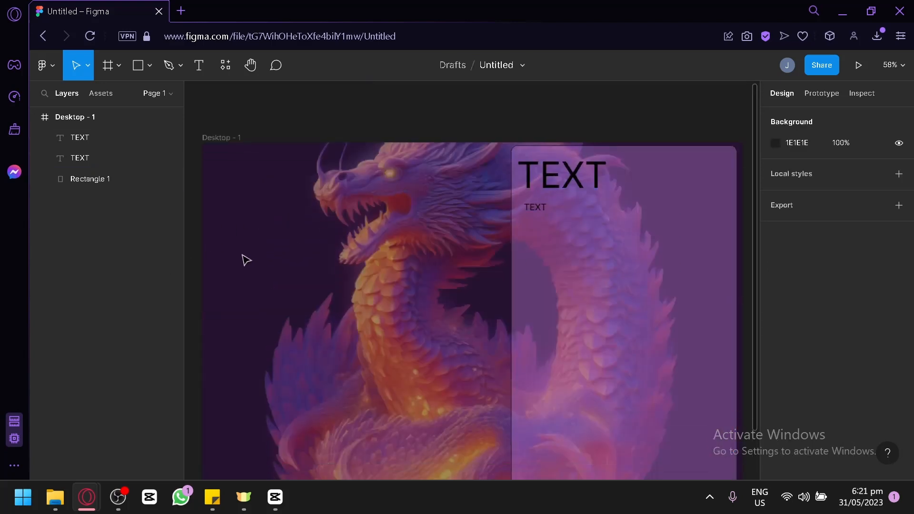
scroll(333, 246, down, 2)
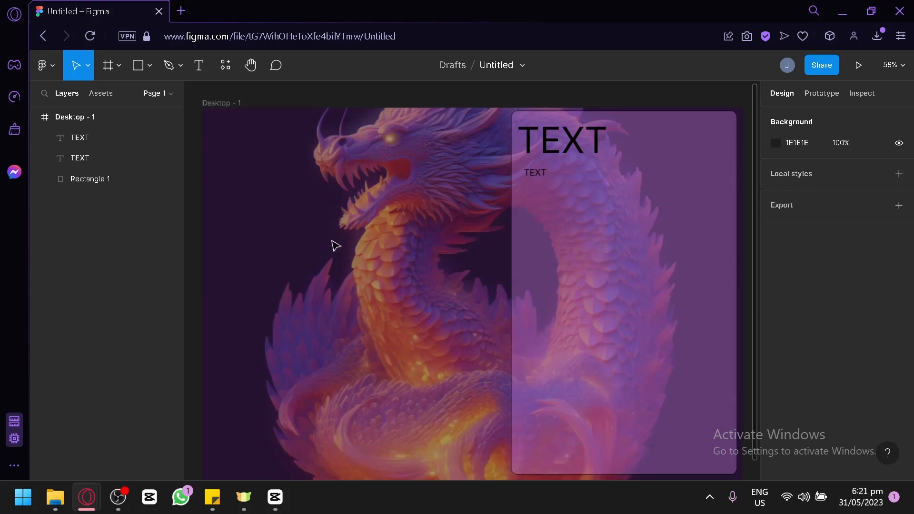
scroll(336, 245, down, 2)
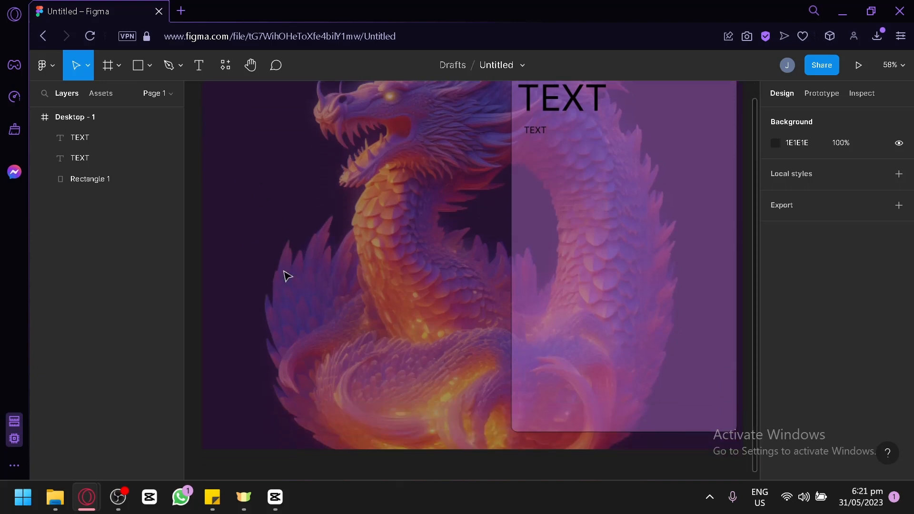
click(128, 486)
click(127, 487)
scroll(352, 240, up, 1)
scroll(290, 239, up, 1)
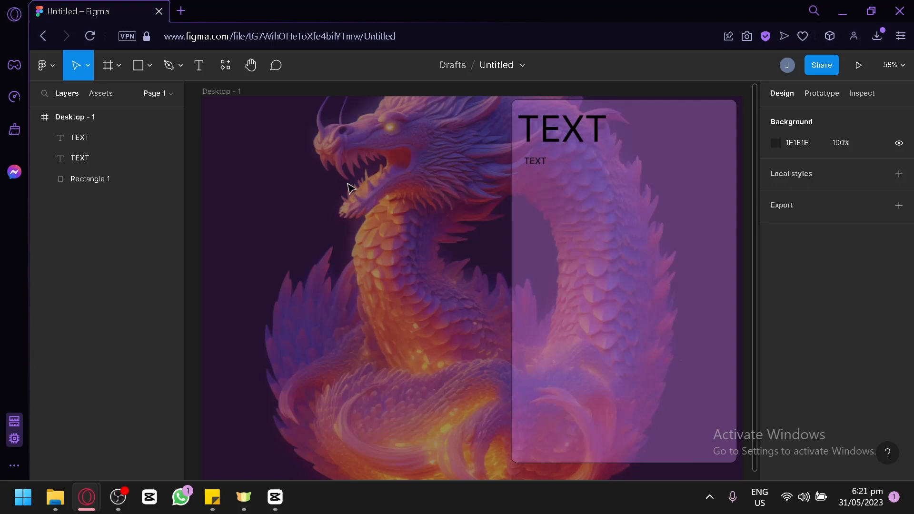
- Search the plugins for "figma to worde" and open the details of Figma to WordPress - Beta
click(222, 70)
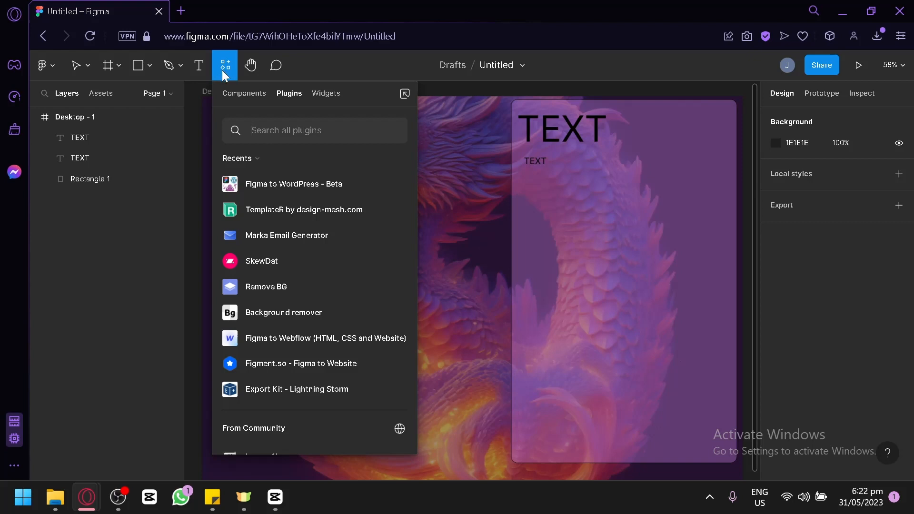
text(figma to)
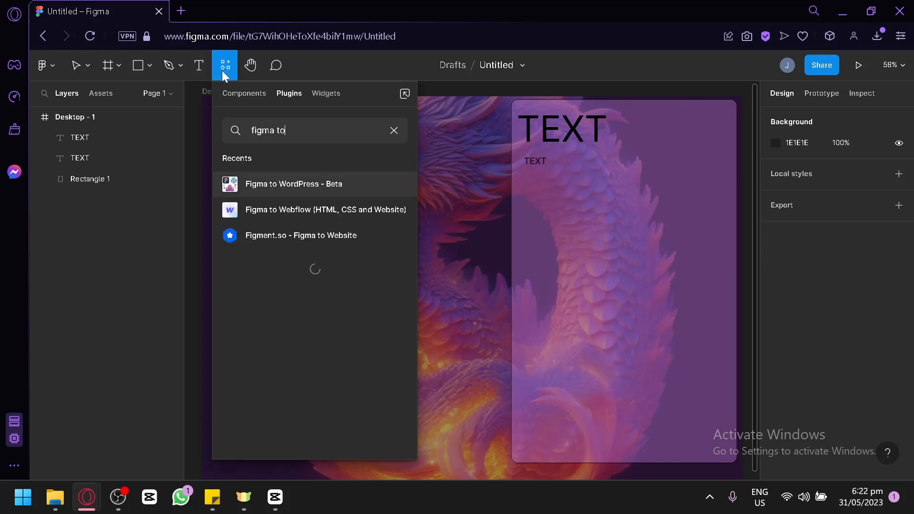
text( worde)
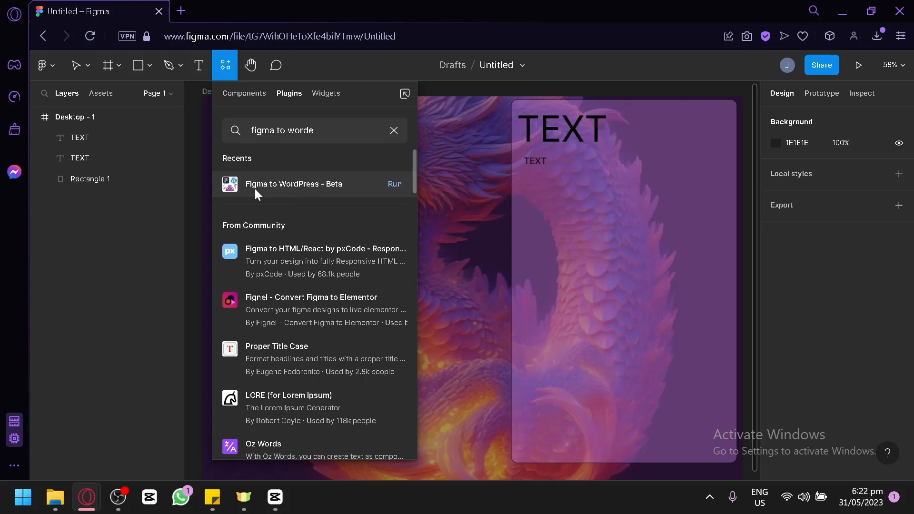
click(386, 182)
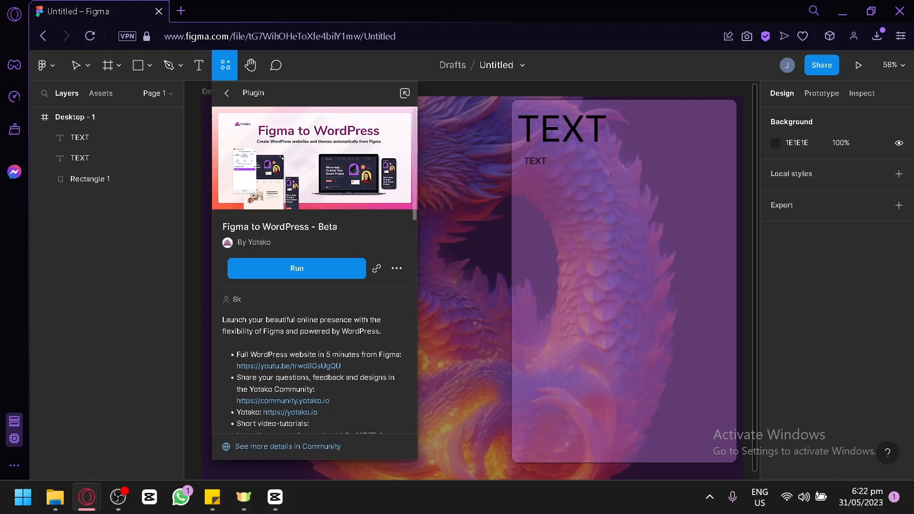
- Read through the Figma to WordPress - Beta description and run the plugin
double_click(263, 242)
click(279, 295)
scroll(287, 271, down, 10)
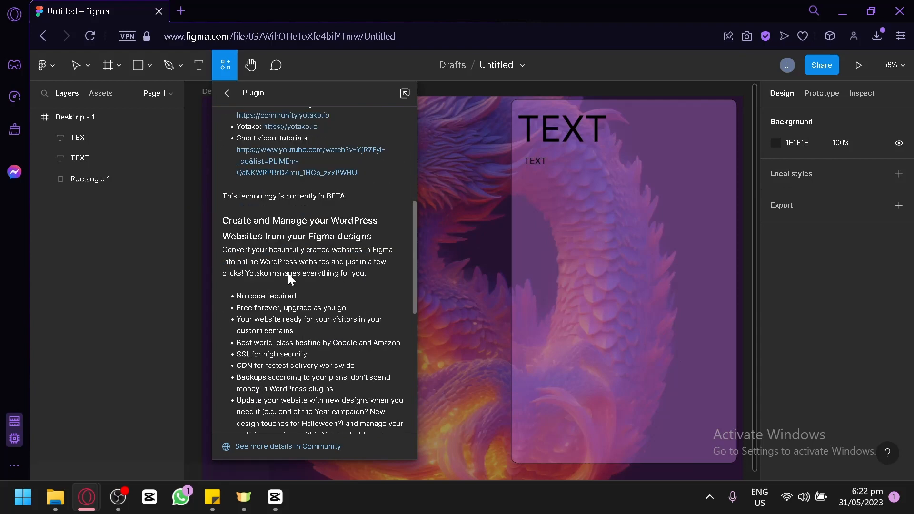
scroll(292, 272, up, 10)
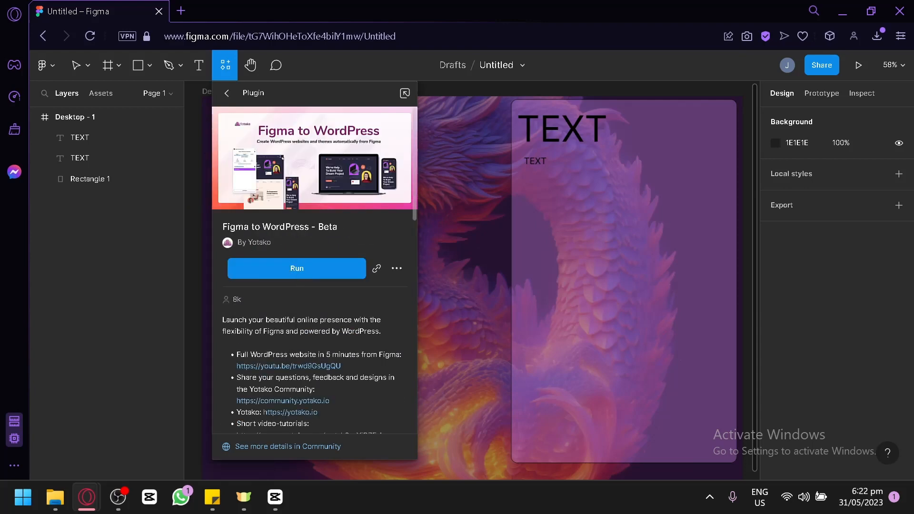
click(311, 270)
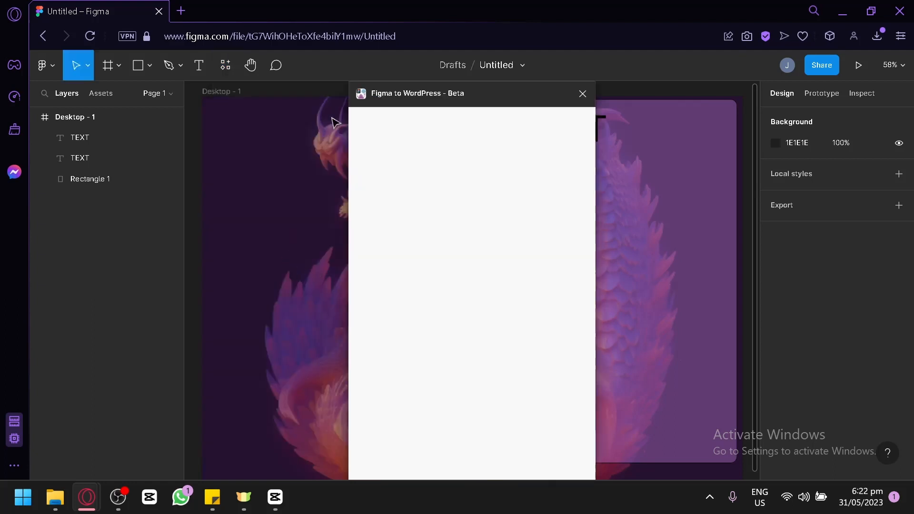
drag(469, 93, 506, 100)
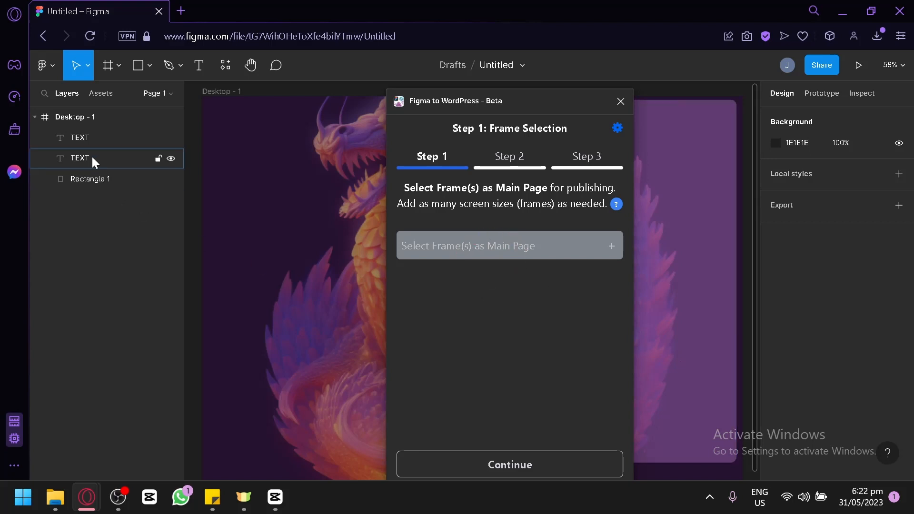
- Add the Desktop - 1 frame as the main page and continue to element selection without using the Yotako AI Assistant
click(78, 119)
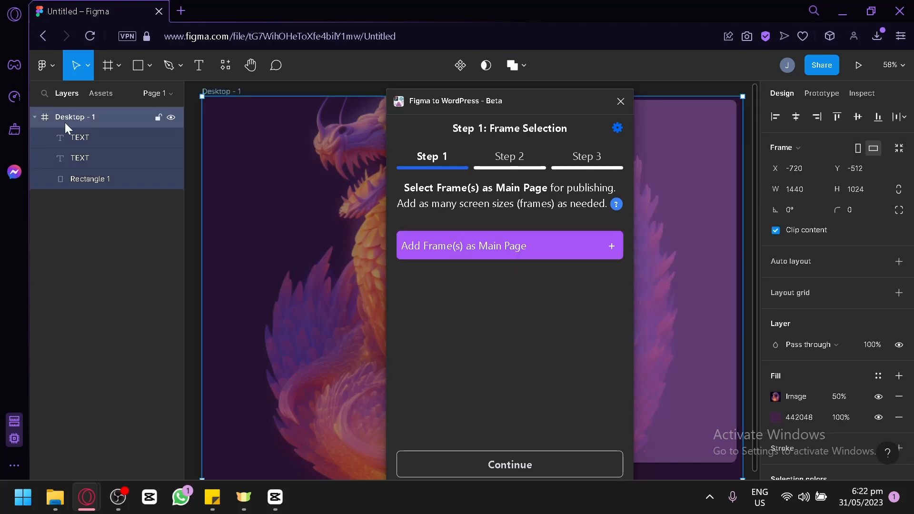
click(506, 243)
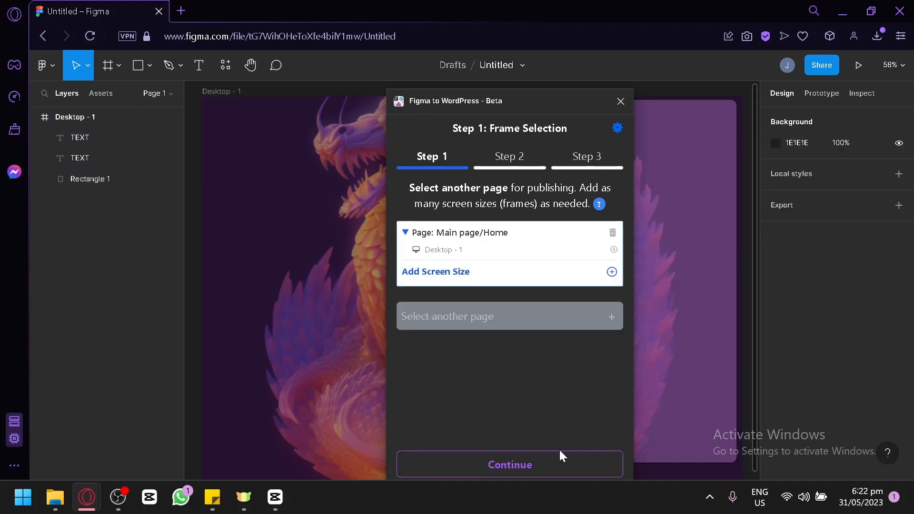
click(540, 469)
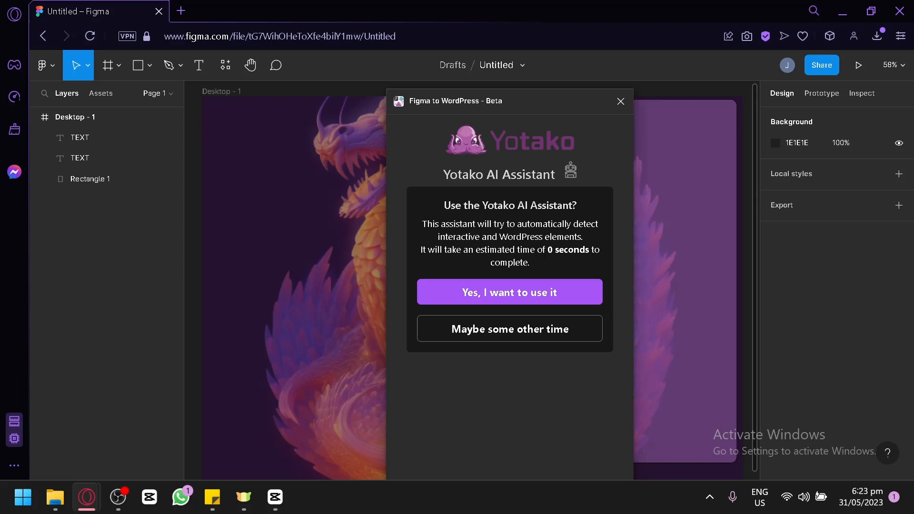
click(475, 336)
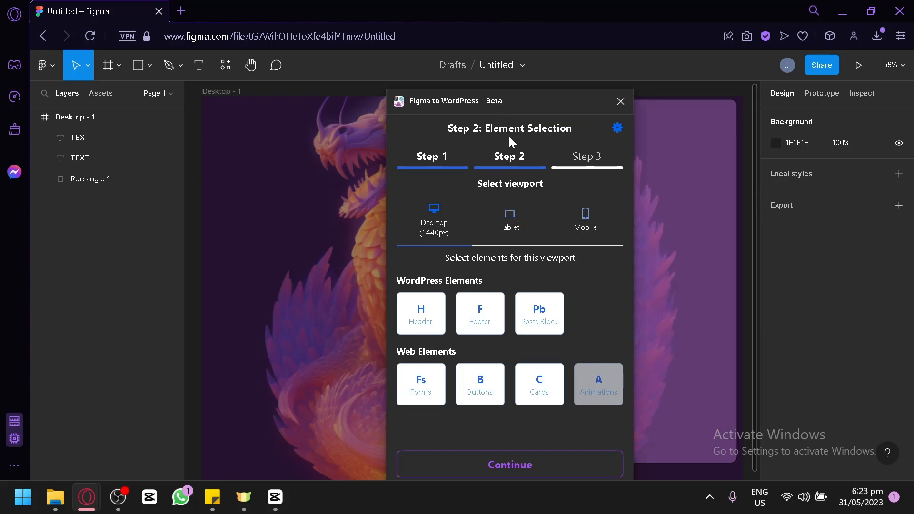
- Check the Header and Footer elements for the desktop viewport and continue to the build summary without selecting any
click(438, 310)
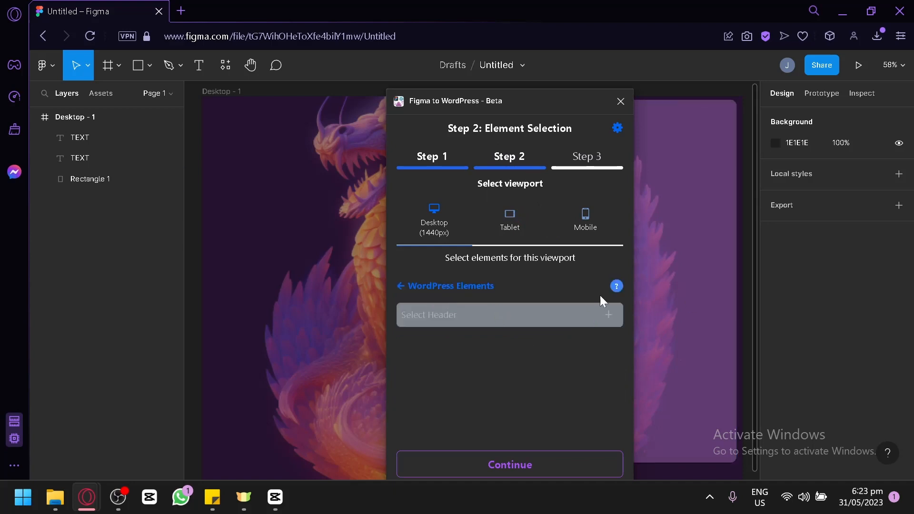
click(404, 285)
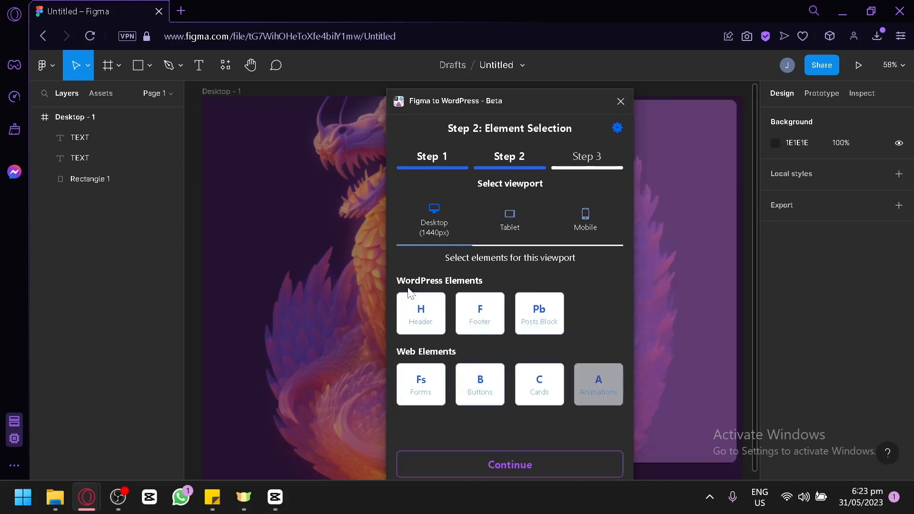
click(471, 310)
click(414, 294)
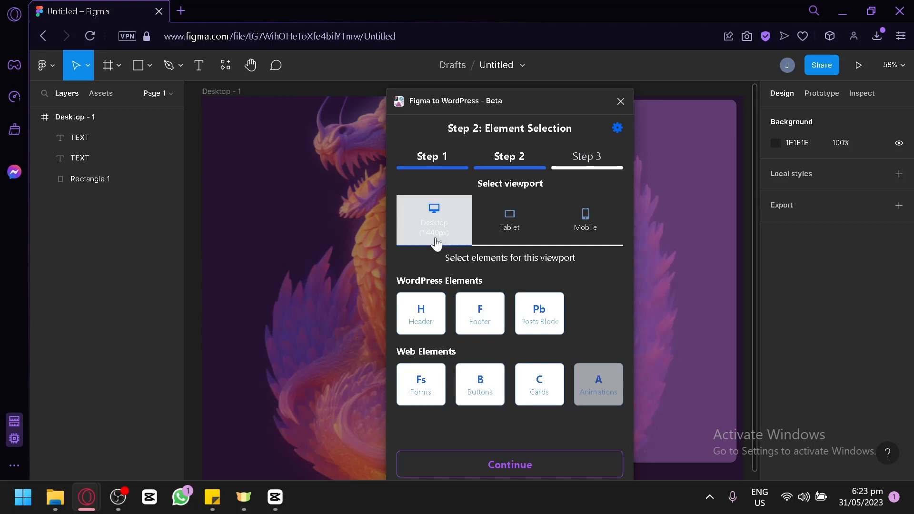
click(537, 470)
click(520, 371)
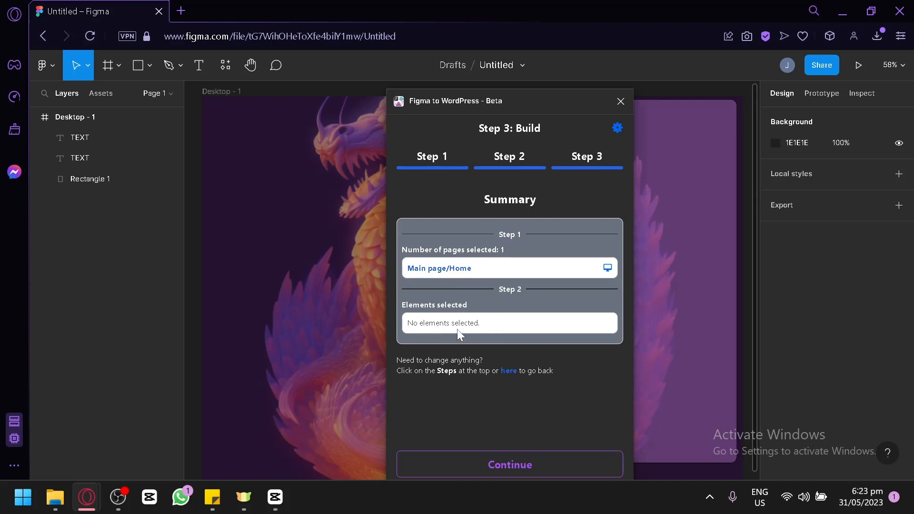
- Return to Step 2 to check the Buttons element, and continue to the build summary without selecting elements
click(512, 162)
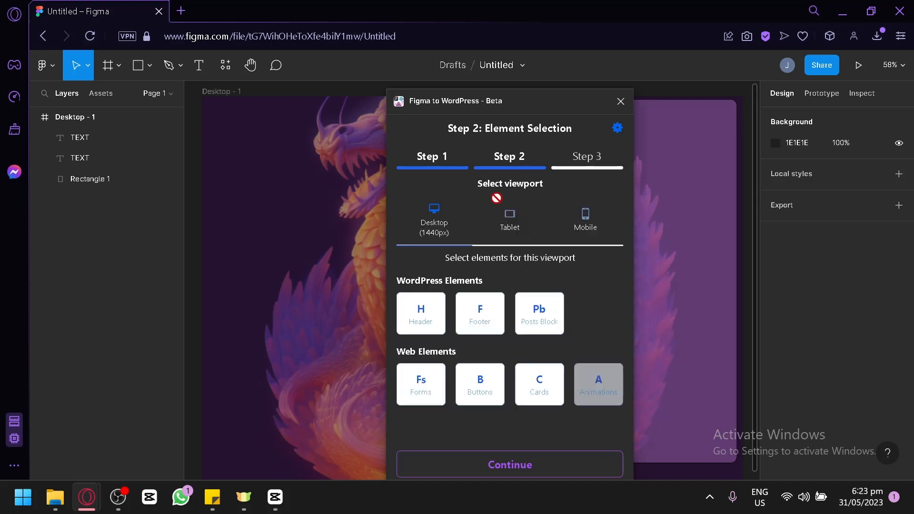
click(472, 383)
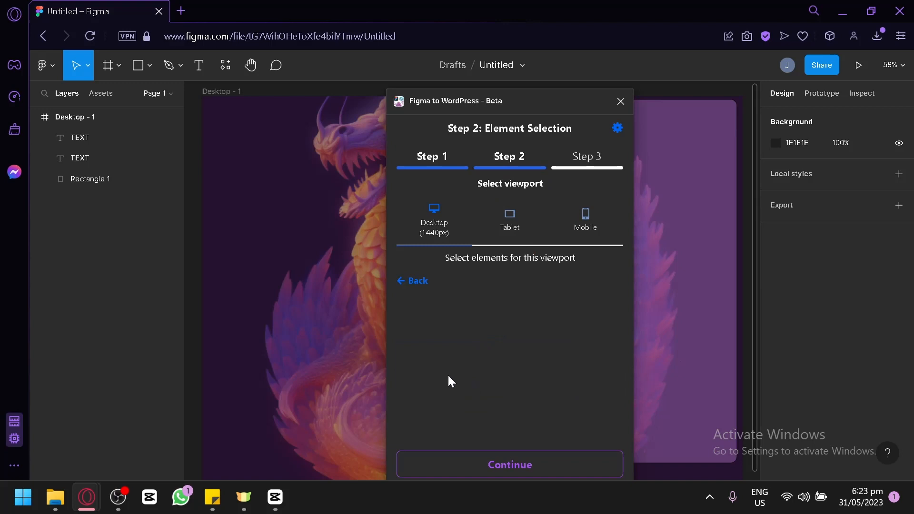
click(415, 282)
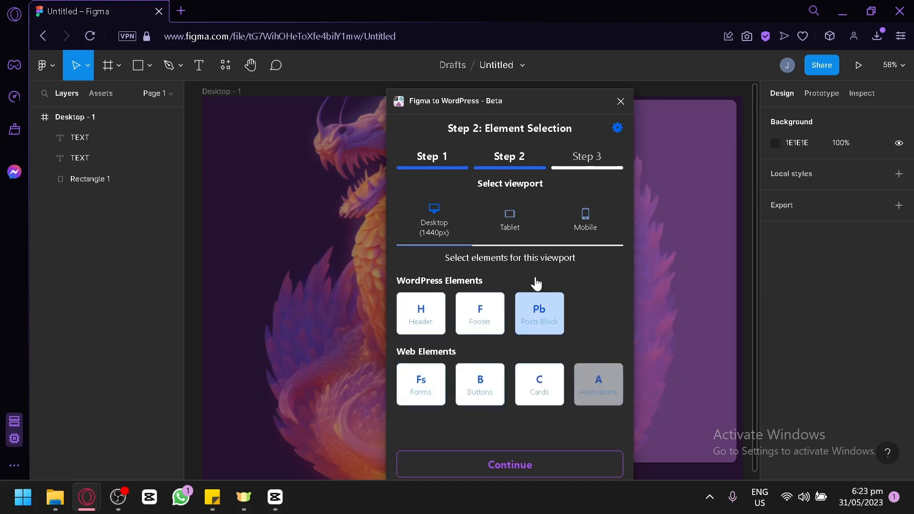
click(508, 466)
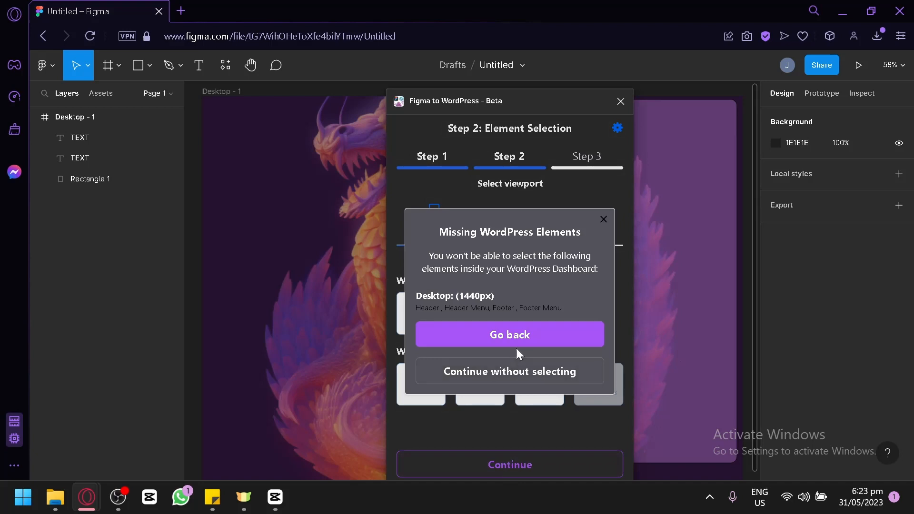
click(517, 370)
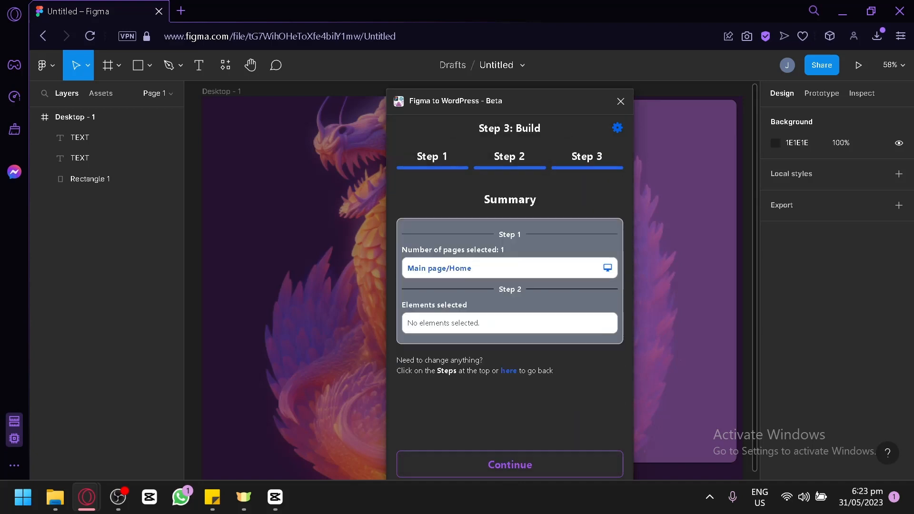
- Create the website without sharing a Figma URL and follow the building progress, moving the plugin window further into view
click(502, 461)
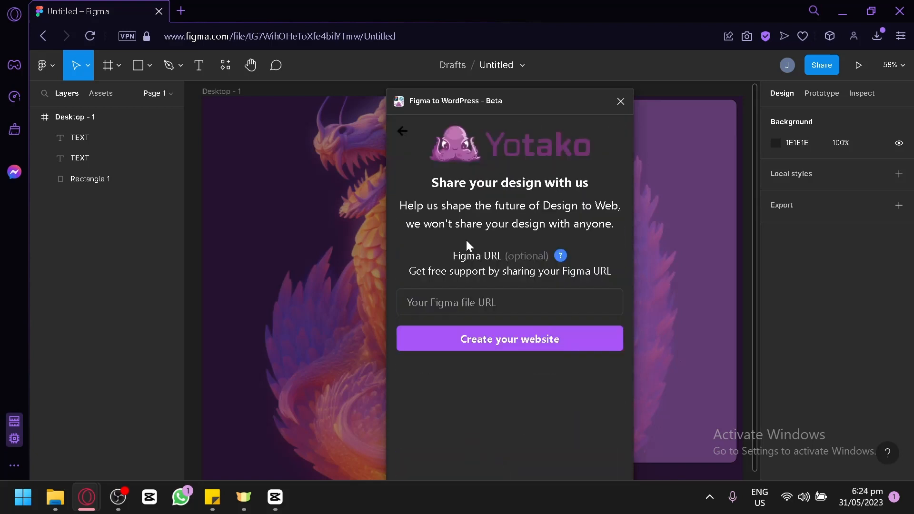
click(524, 344)
click(484, 340)
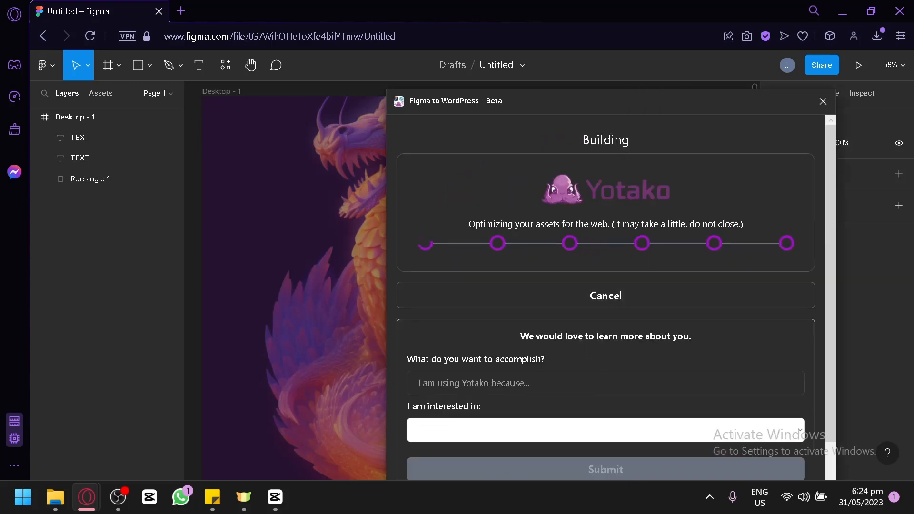
scroll(509, 393, down, 1)
scroll(452, 216, up, 1)
drag(515, 96, 377, 88)
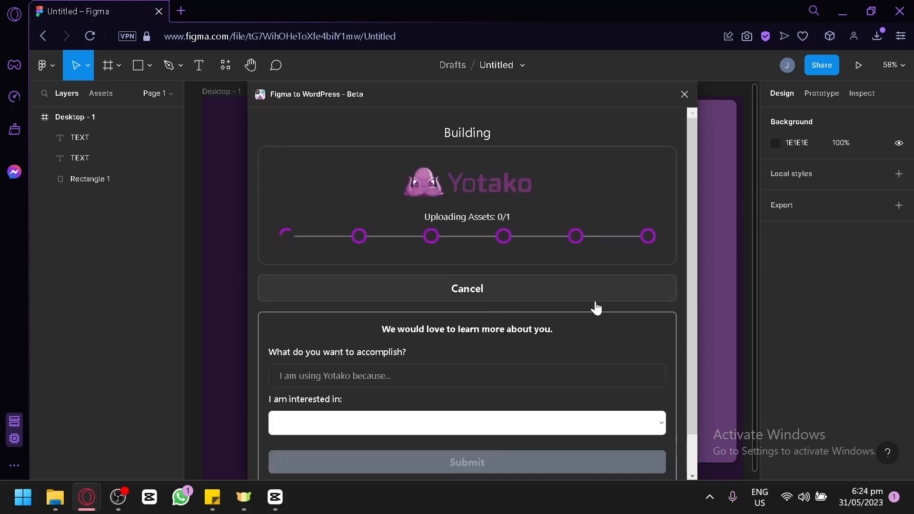
scroll(571, 350, down, 1)
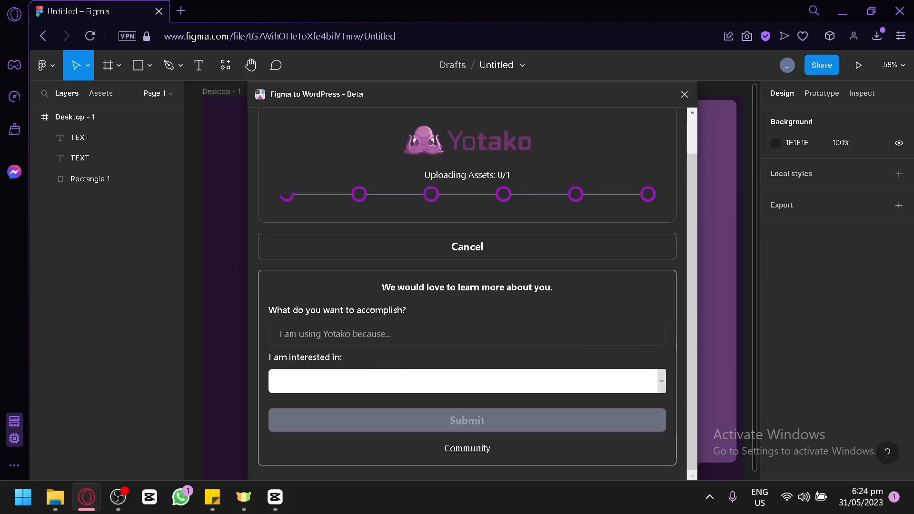
scroll(461, 295, up, 1)
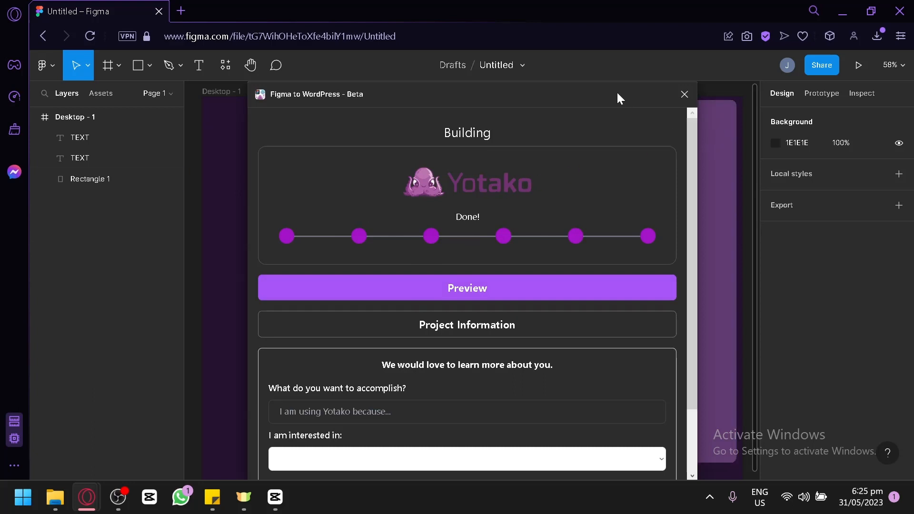
- Reposition the plugin window over the canvas and open the Yotako preview of the built website
drag(618, 96, 400, 122)
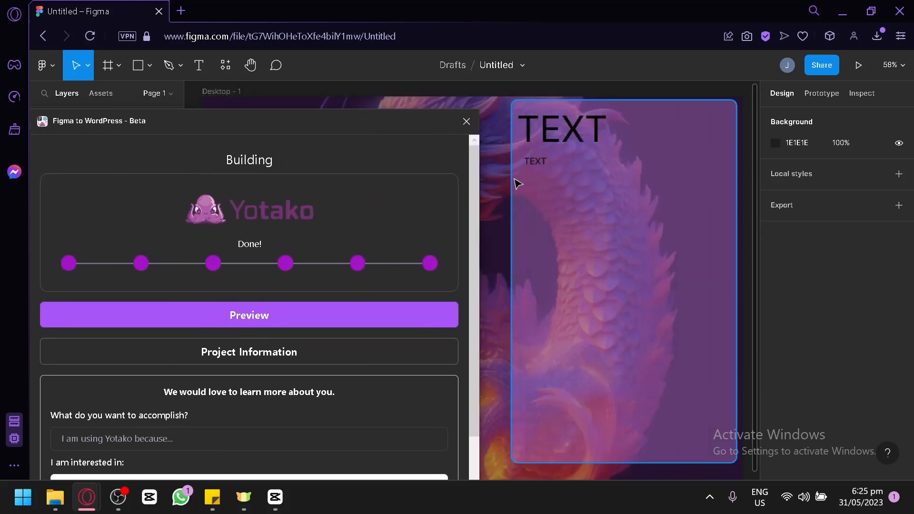
drag(335, 135, 560, 108)
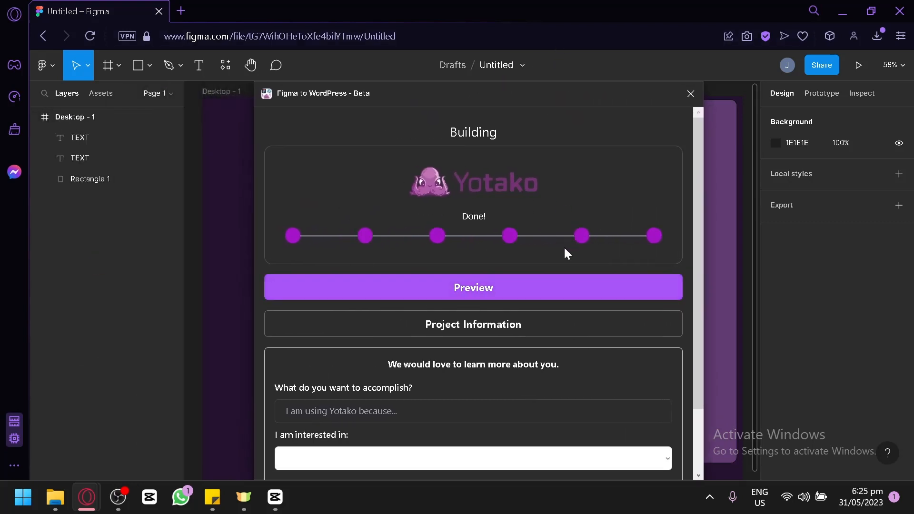
click(506, 298)
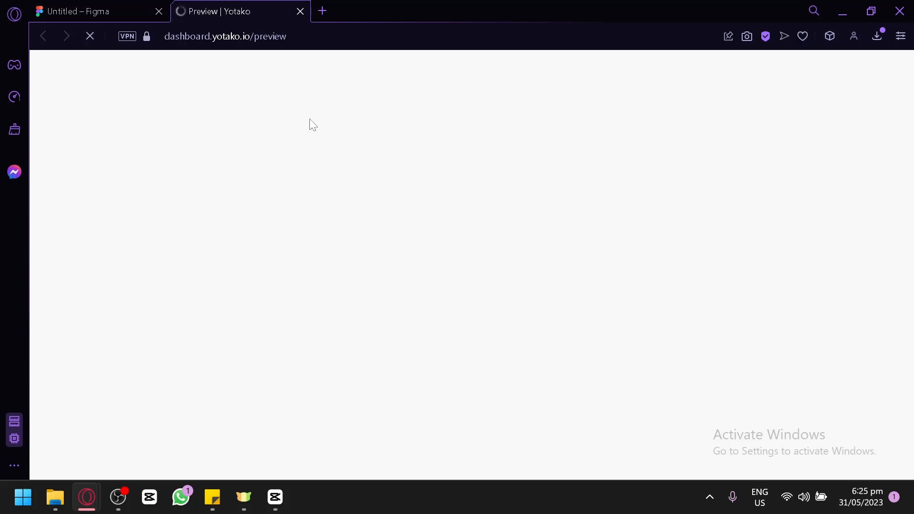
click(98, 7)
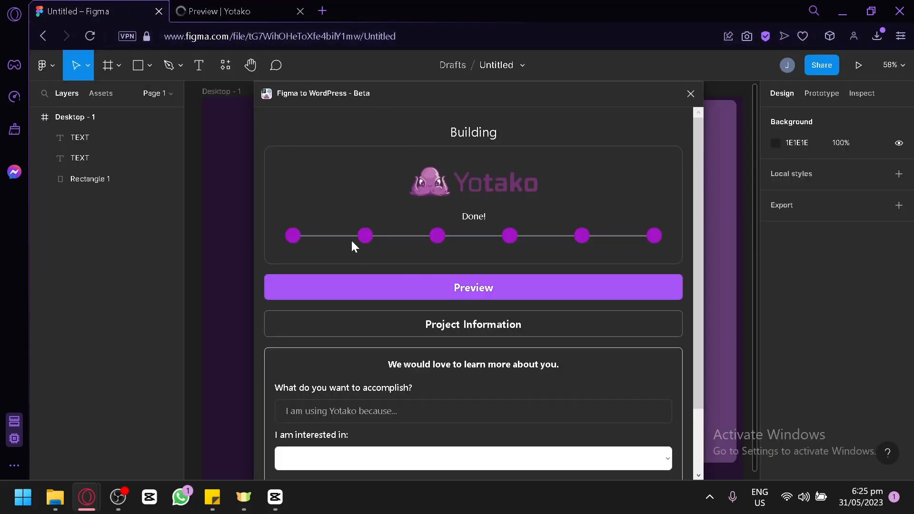
click(238, 10)
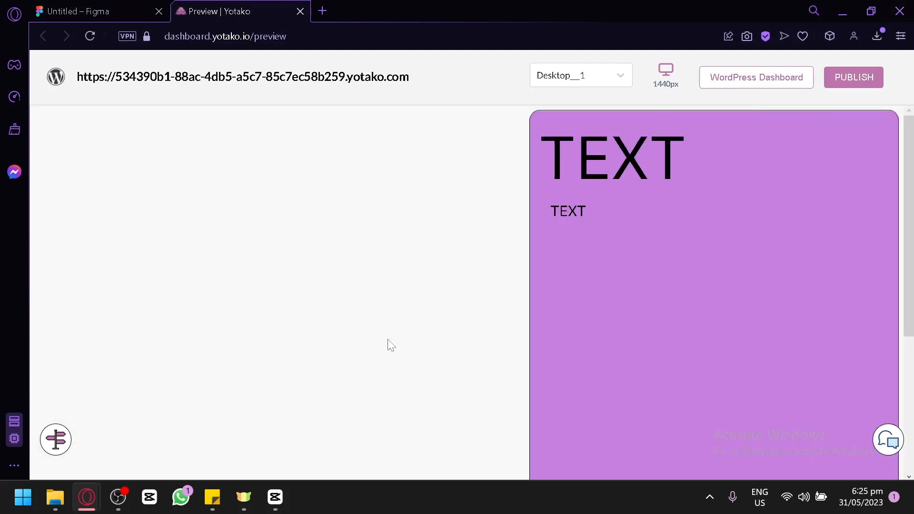
- Look through the previewed page and its publishing plan options, closing the plan chooser without picking a plan
scroll(365, 328, down, 5)
scroll(374, 315, up, 5)
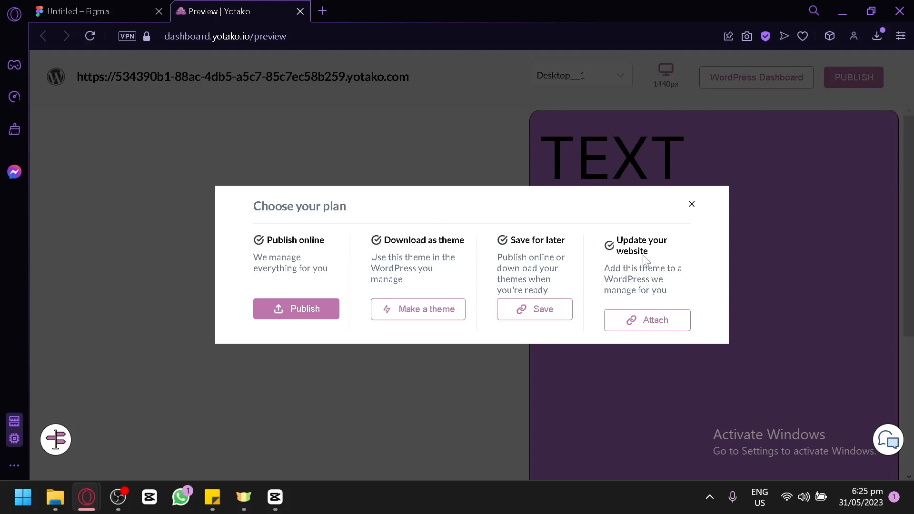
click(692, 206)
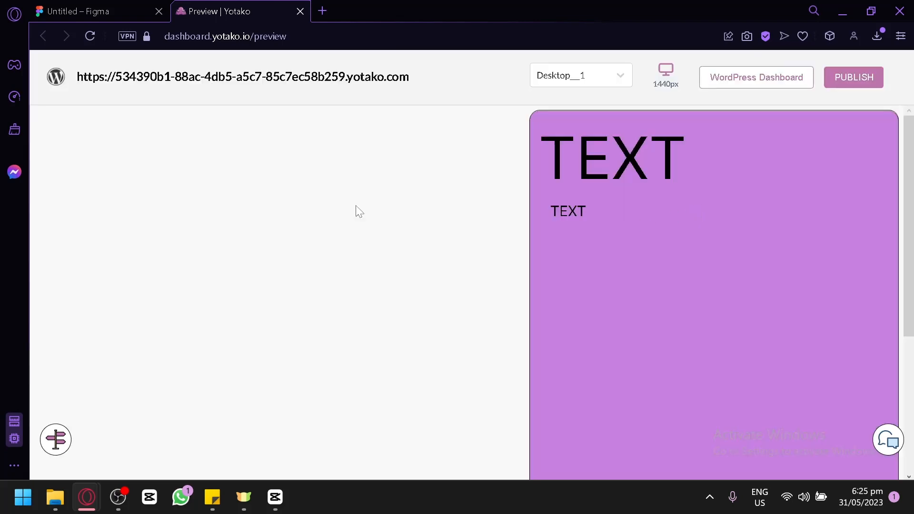
scroll(262, 322, down, 5)
scroll(262, 323, up, 5)
- Switch back to the Figma design and close the Figma to WordPress plugin
click(146, 10)
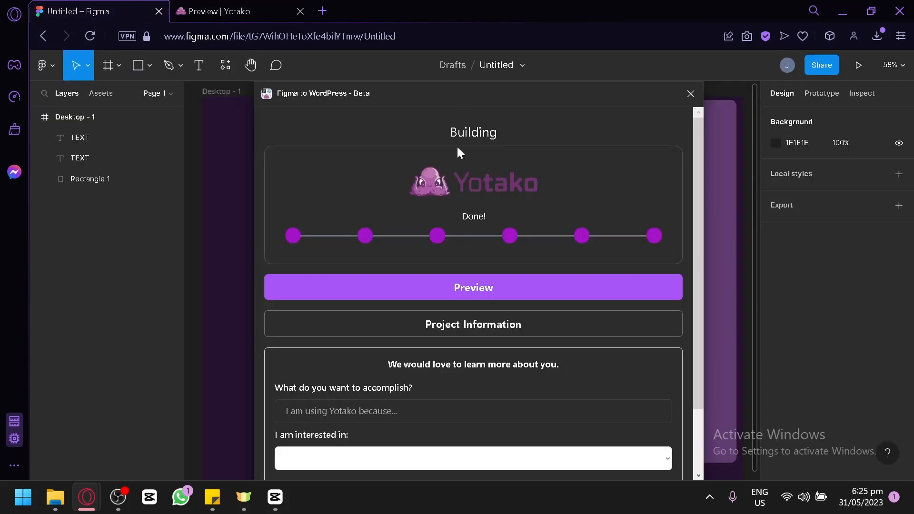
click(690, 94)
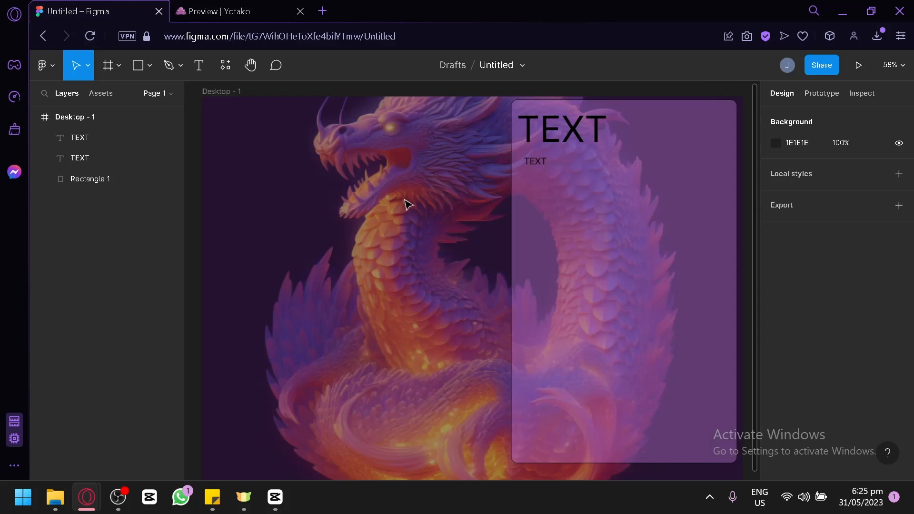
click(228, 7)
click(107, 7)
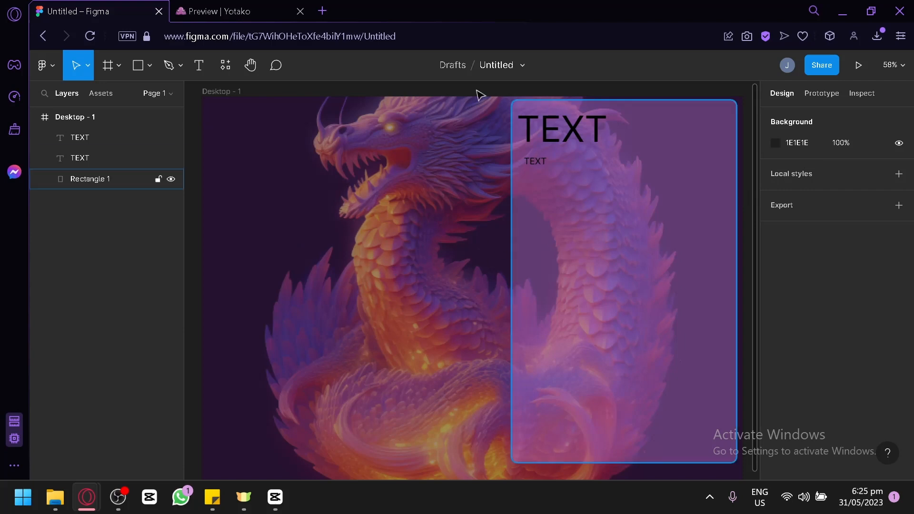
- Compare the whole length of the Yotako preview page with the original Figma design, checking the background, panel and text
click(228, 6)
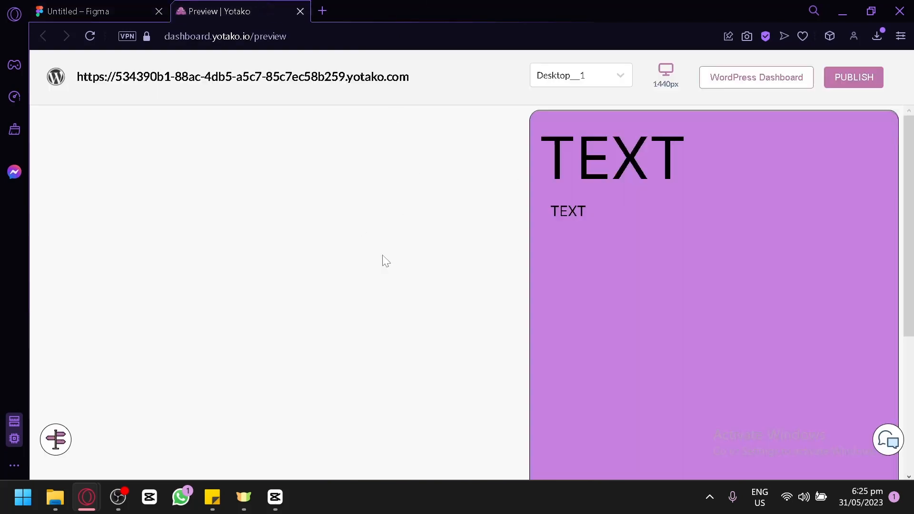
scroll(426, 227, down, 5)
scroll(426, 228, up, 5)
scroll(426, 229, down, 5)
scroll(427, 226, up, 5)
scroll(200, 285, down, 5)
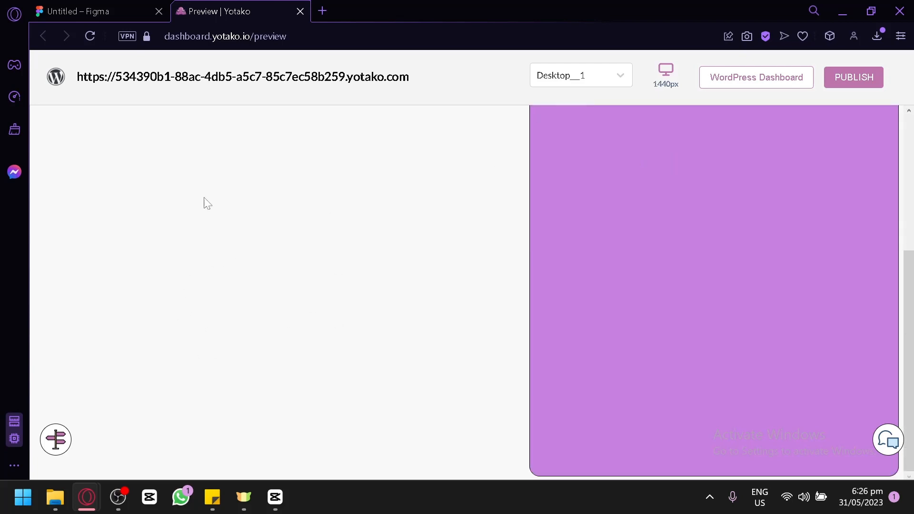
click(142, 14)
click(251, 7)
scroll(827, 157, up, 5)
scroll(479, 184, down, 5)
scroll(598, 265, up, 5)
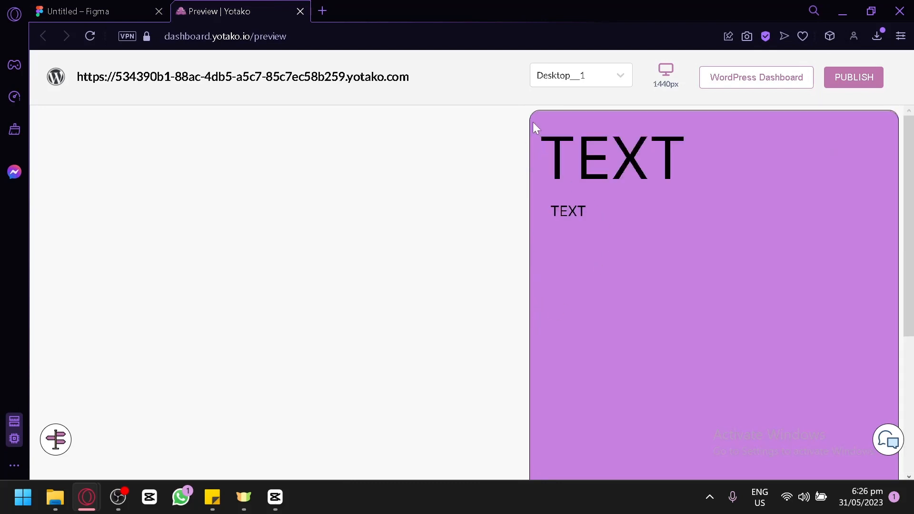
click(102, 8)
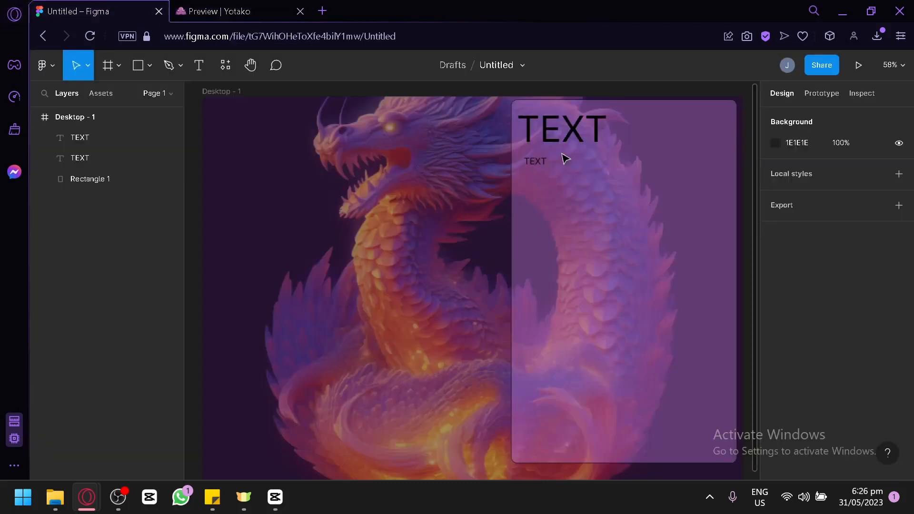
click(221, 11)
scroll(412, 295, down, 5)
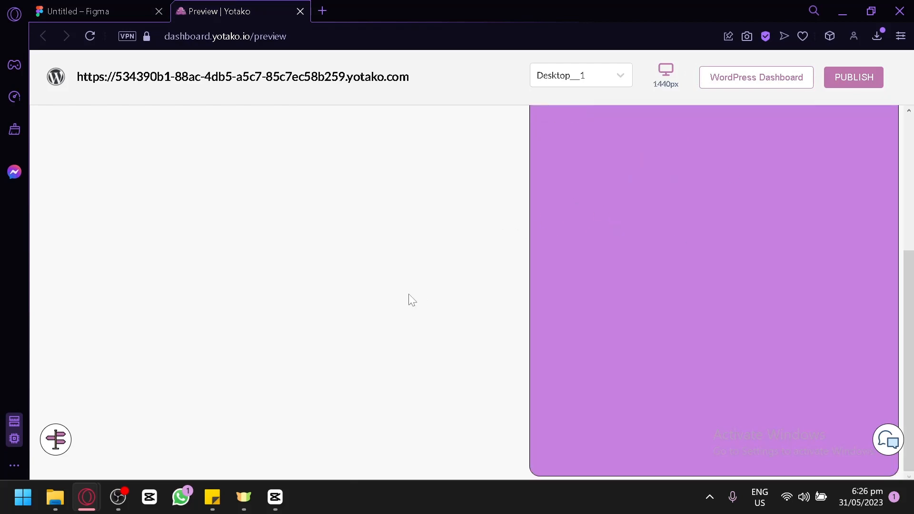
scroll(410, 300, up, 5)
scroll(779, 296, down, 5)
scroll(737, 366, up, 5)
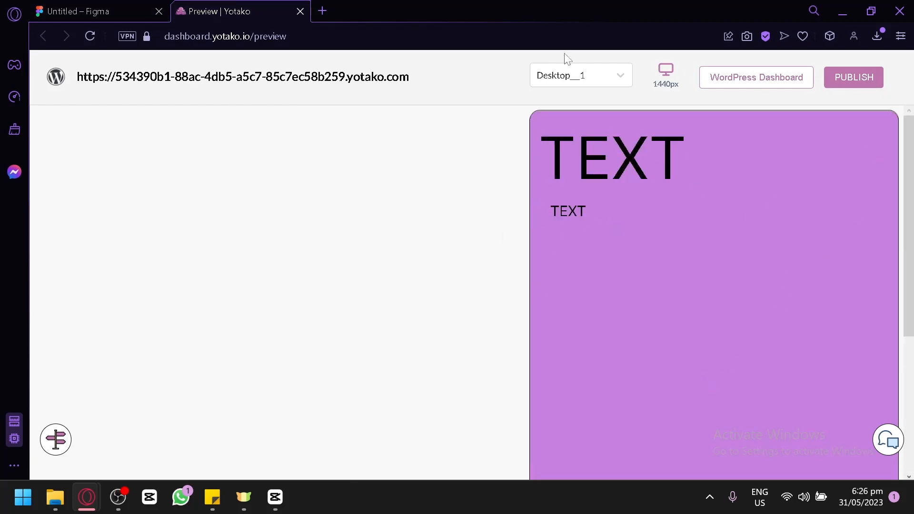
- Choose Desktop__1 as the page shown in the preview
click(628, 76)
click(571, 108)
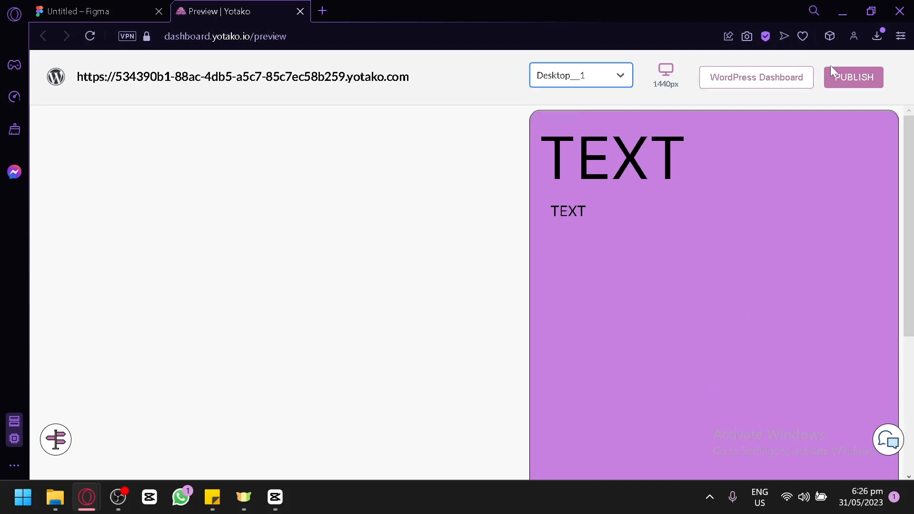